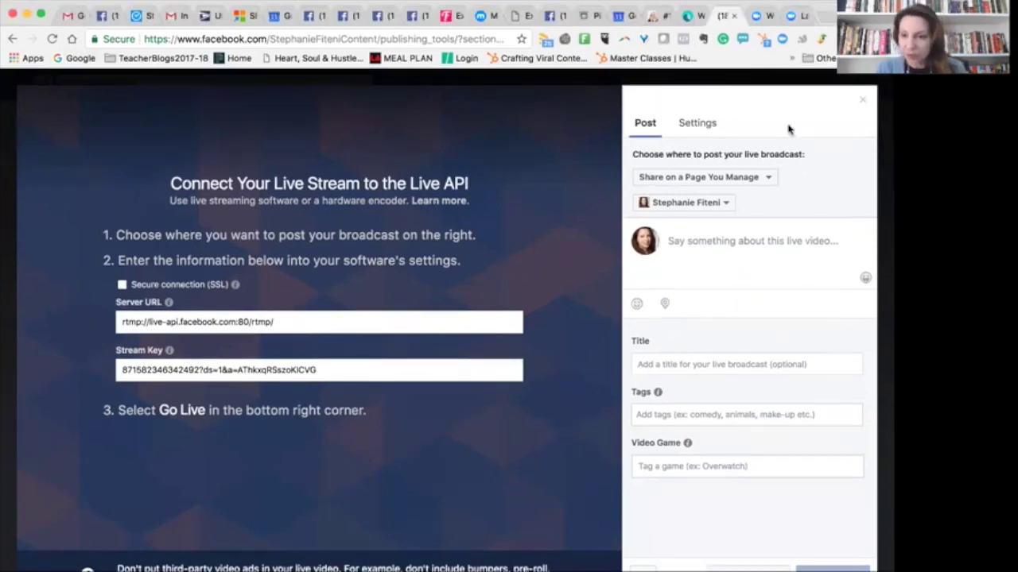
# Close the open live dialog and set up a new live broadcast from the Facebook page's Video Library in Publishing Tools
pyautogui.click(862, 77)
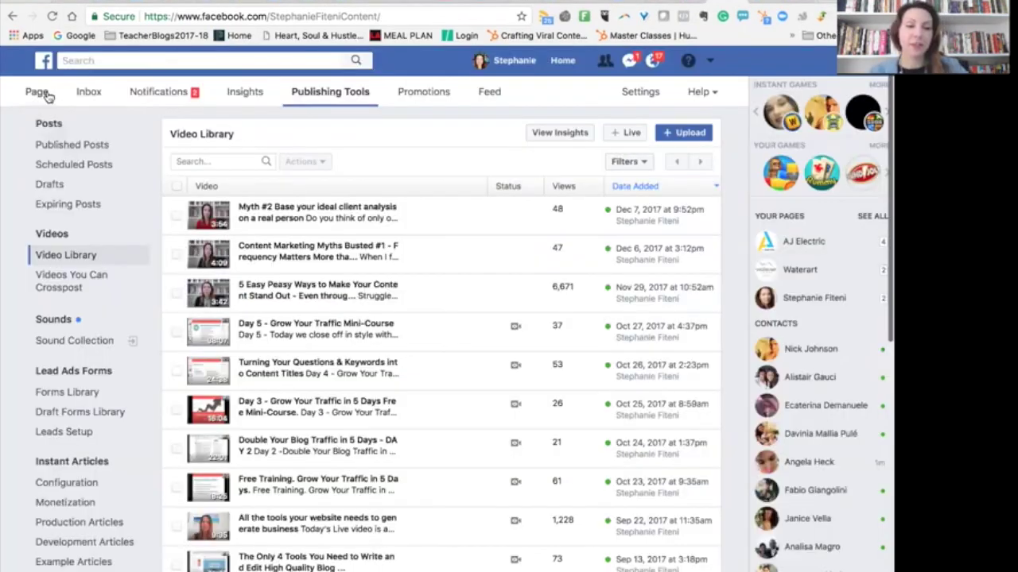
pyautogui.click(39, 91)
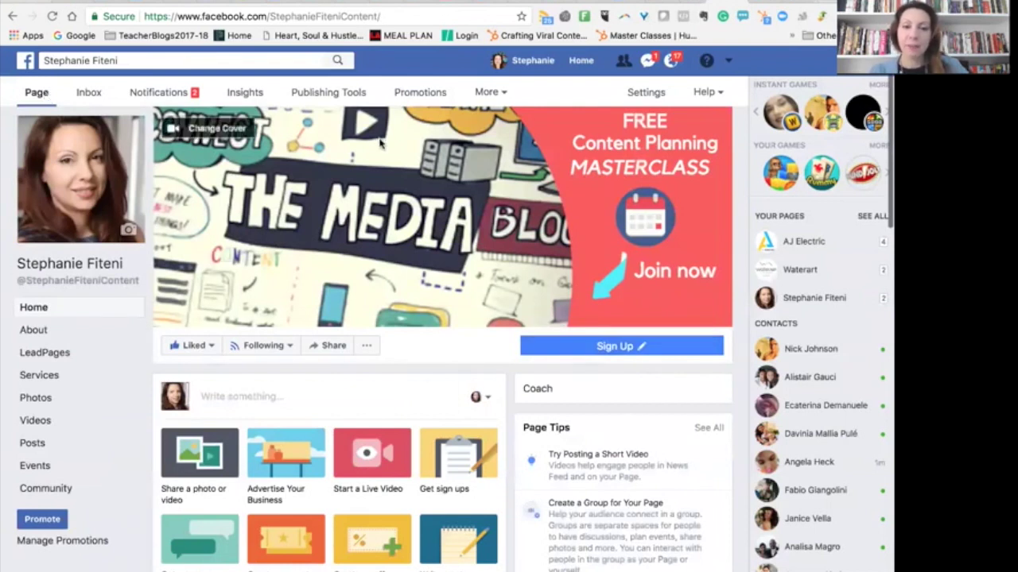
pyautogui.click(329, 94)
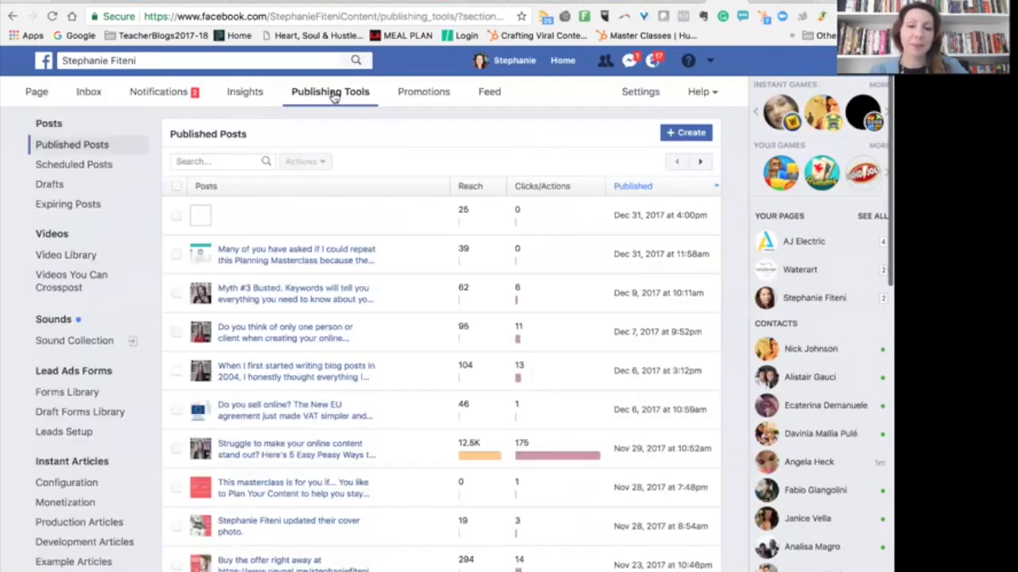
pyautogui.click(58, 236)
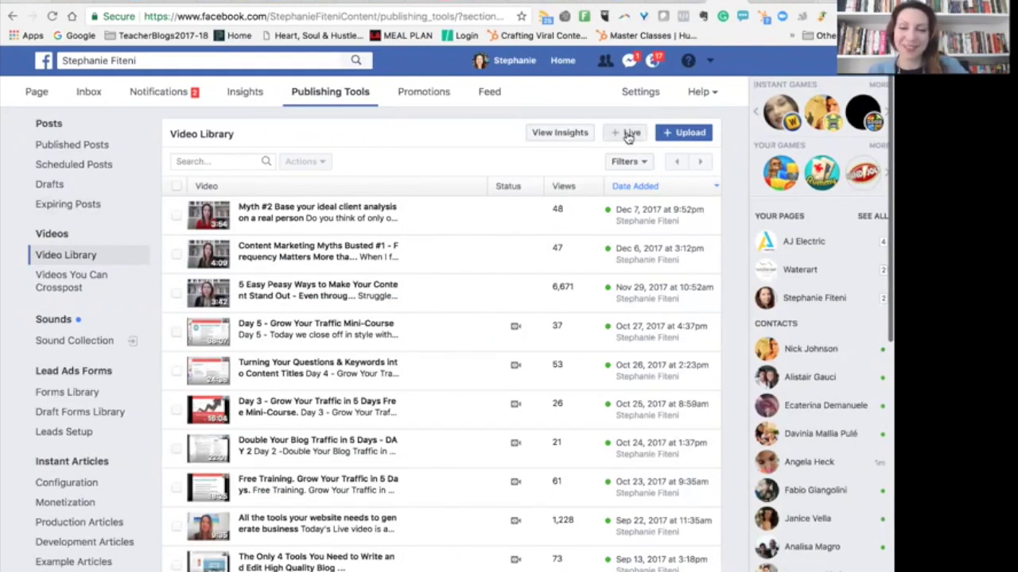
pyautogui.click(614, 132)
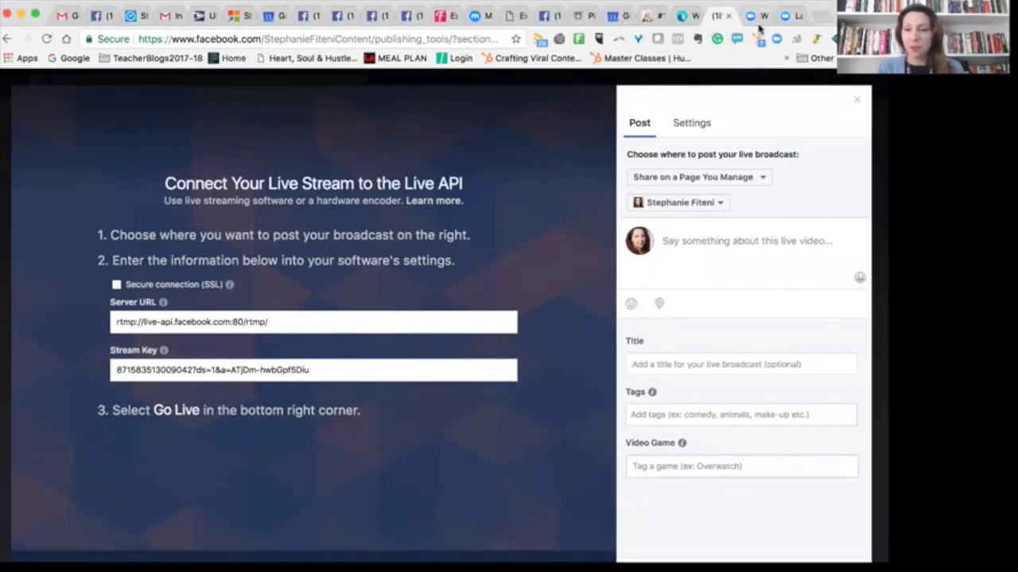
# Switch to the Zoom webinar page and begin scheduling a new webinar from the My Webinars list
pyautogui.click(785, 17)
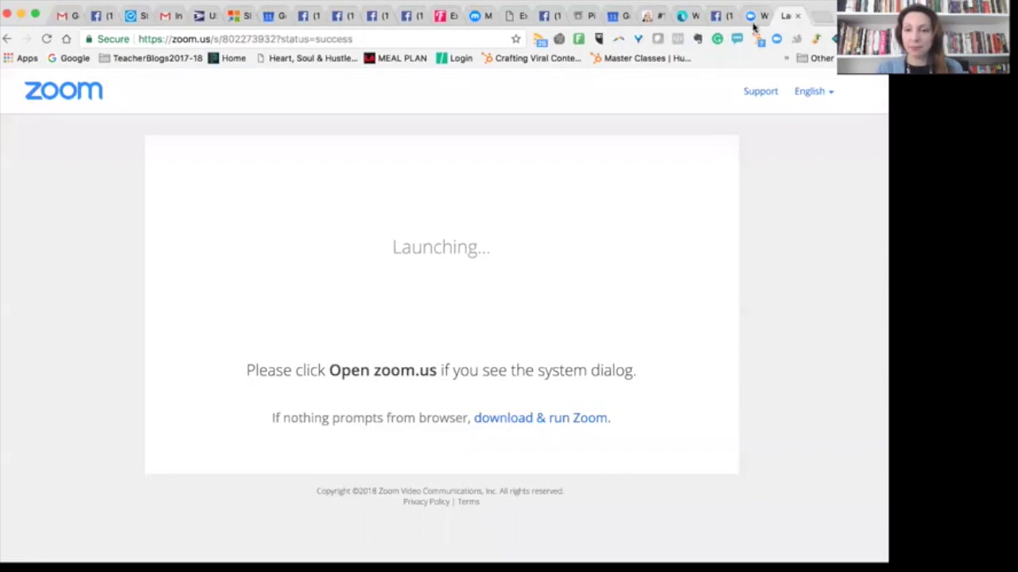
pyautogui.click(747, 19)
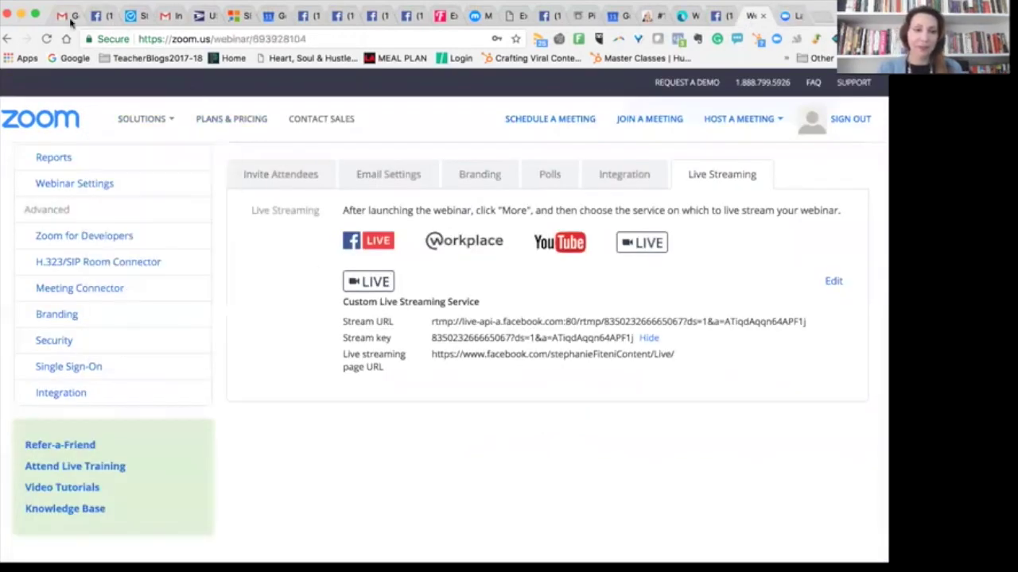
pyautogui.moveTo(42, 8); pyautogui.dragTo(47, 0)
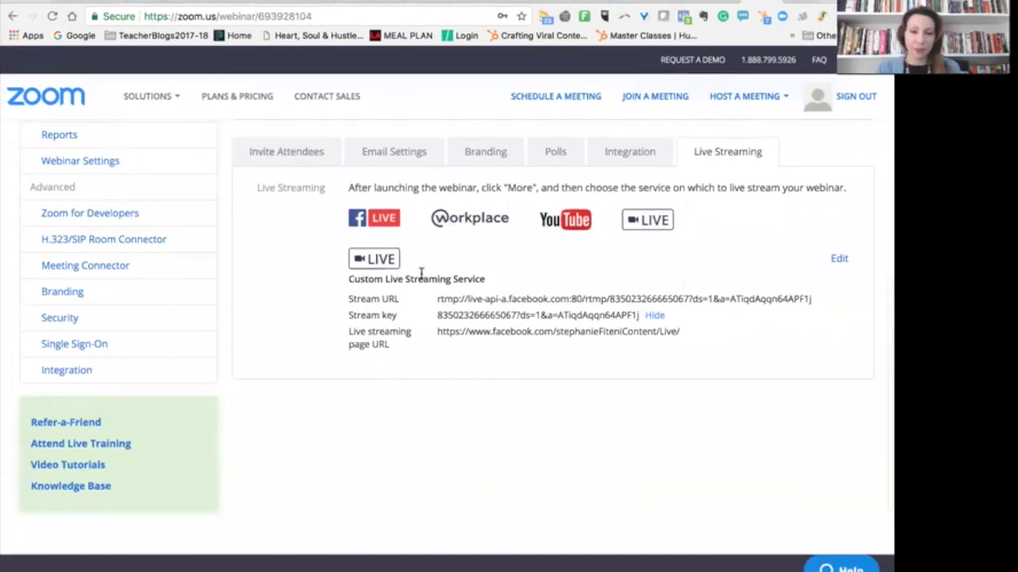
pyautogui.scroll(5, 166, 282)
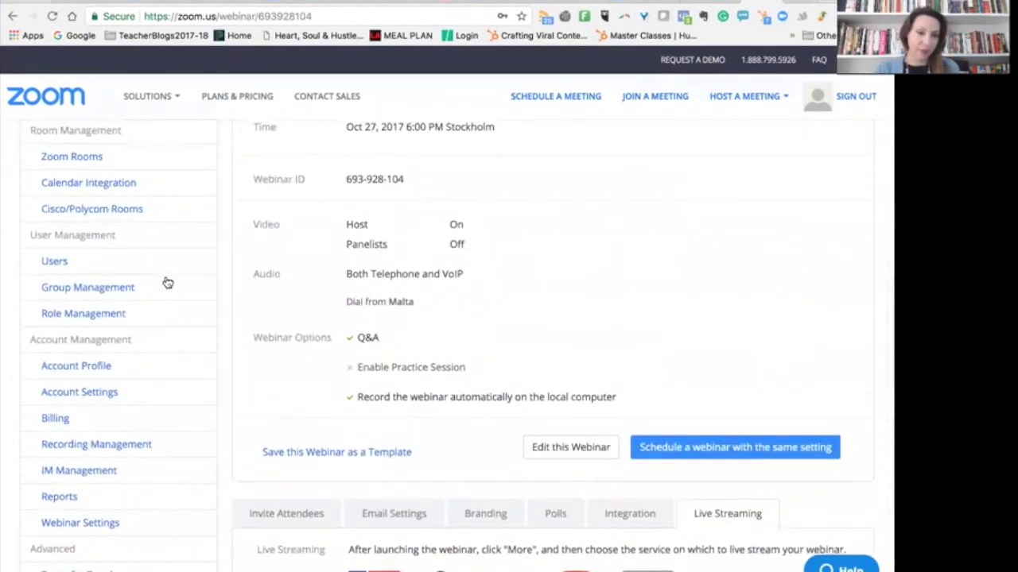
pyautogui.scroll(3, 166, 281)
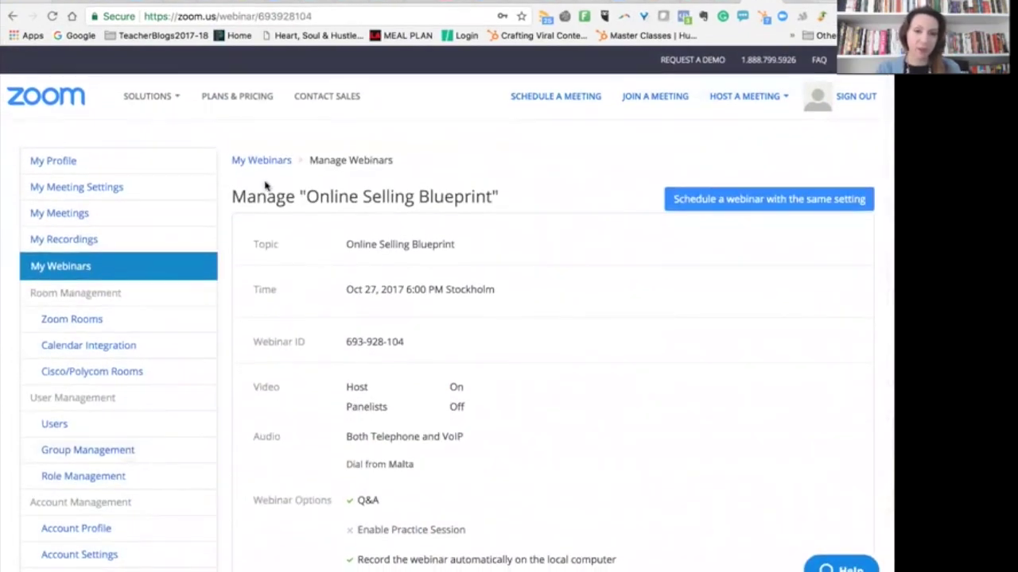
pyautogui.click(262, 160)
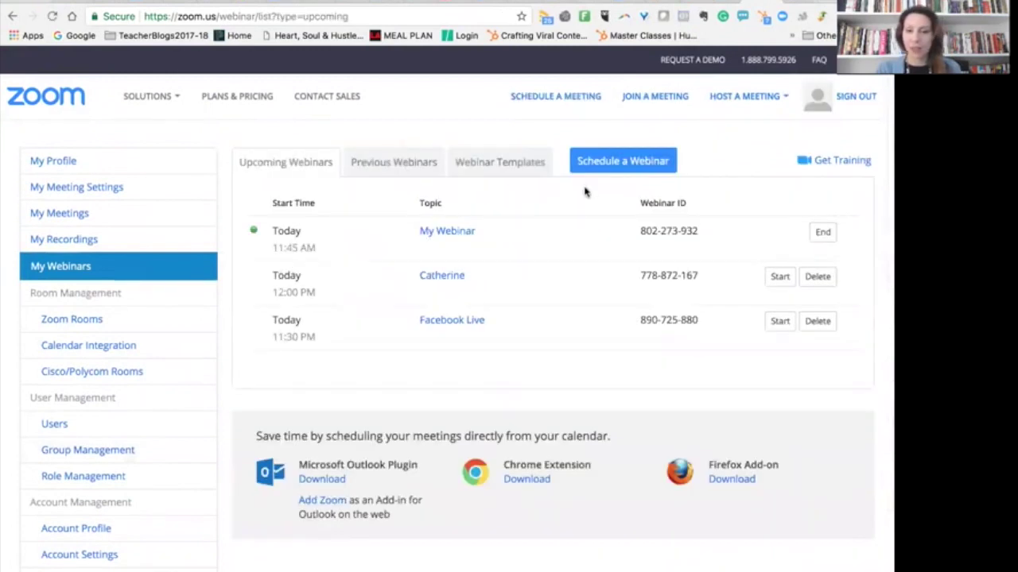
pyautogui.click(604, 170)
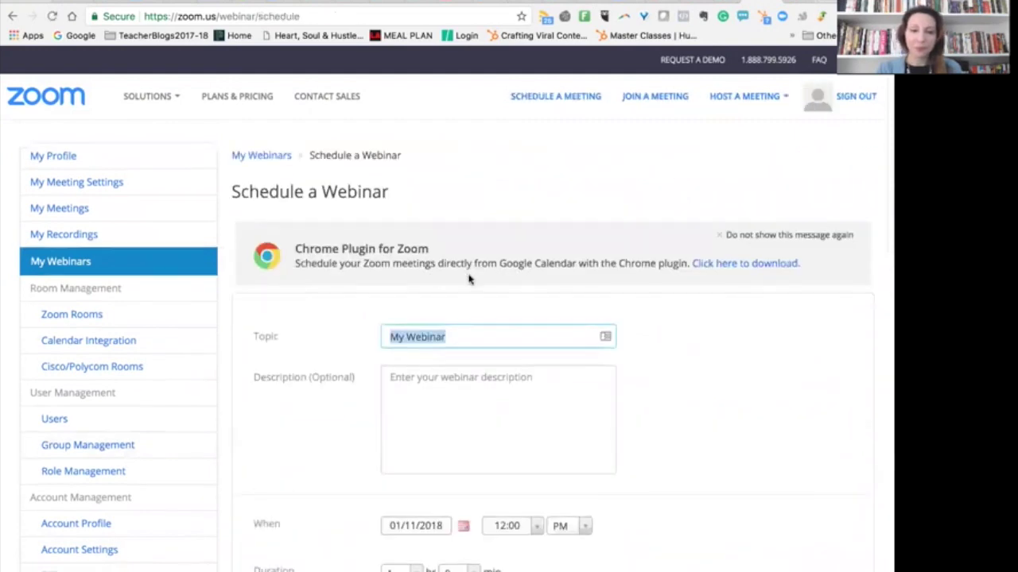
# Set the webinar's start time to 1:00 PM on 01/11/2018
pyautogui.scroll(-2, 468, 276)
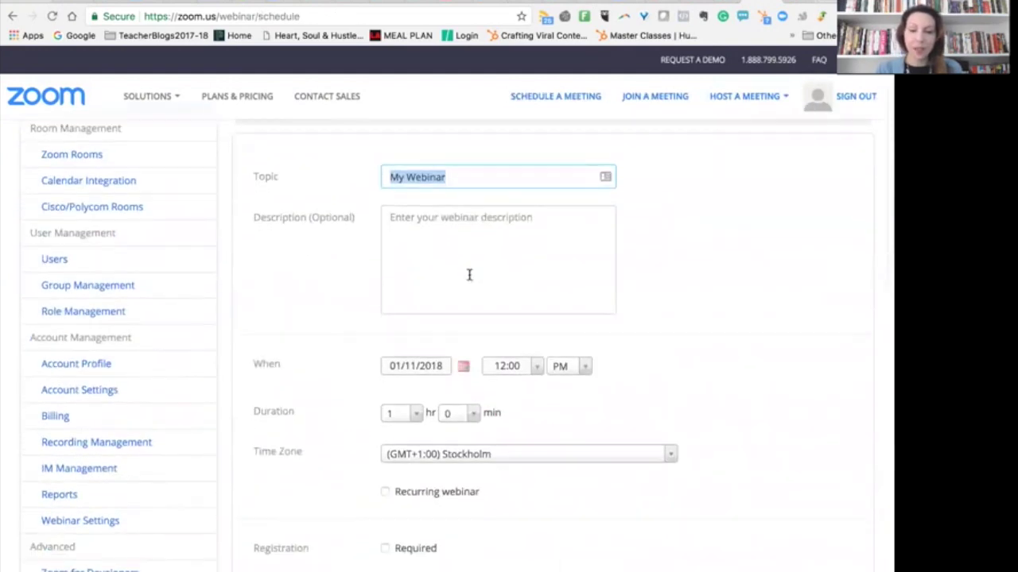
pyautogui.click(537, 368)
pyautogui.click(538, 369)
pyautogui.click(537, 370)
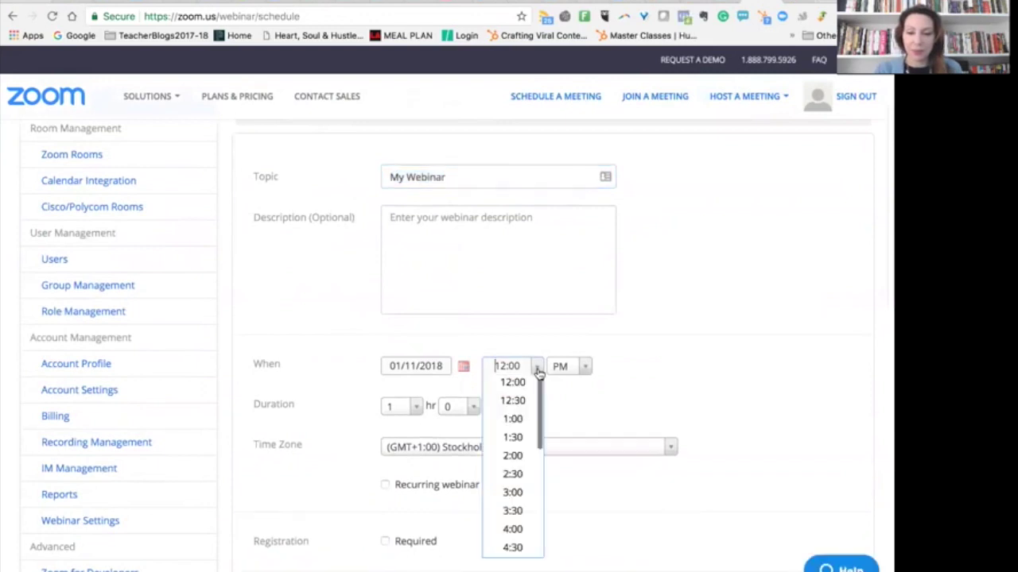
pyautogui.click(524, 419)
pyautogui.click(584, 370)
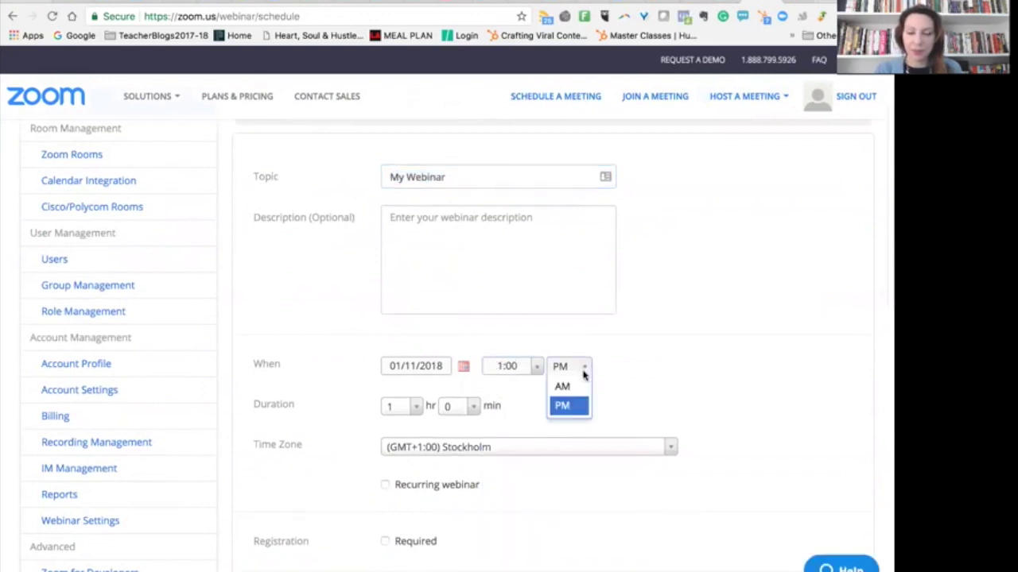
pyautogui.click(674, 377)
# Turn the host video on, leave the panelists' video off, and set the webinar audio to VoIP Only
pyautogui.scroll(-5, 674, 376)
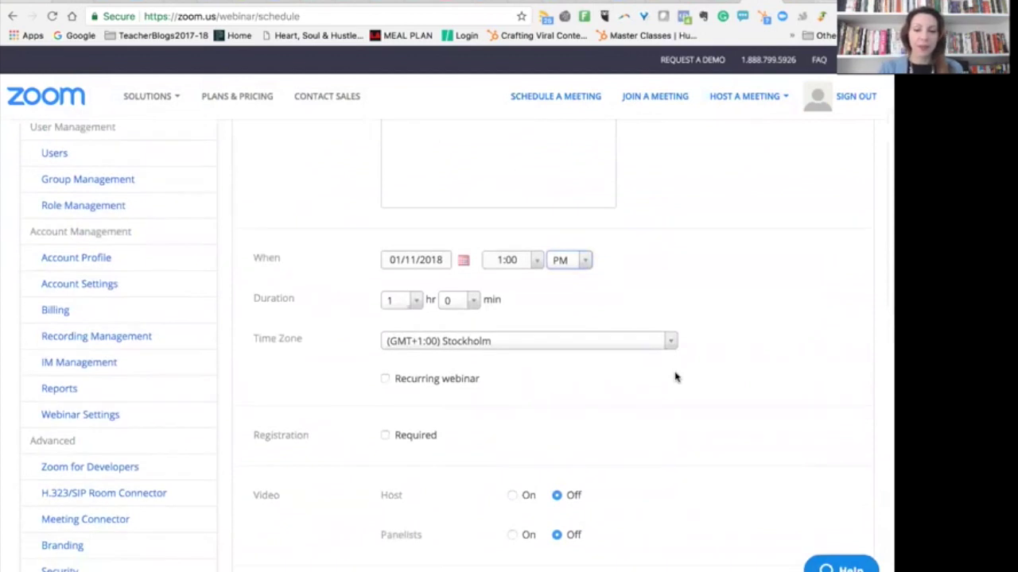
pyautogui.click(513, 336)
pyautogui.click(513, 375)
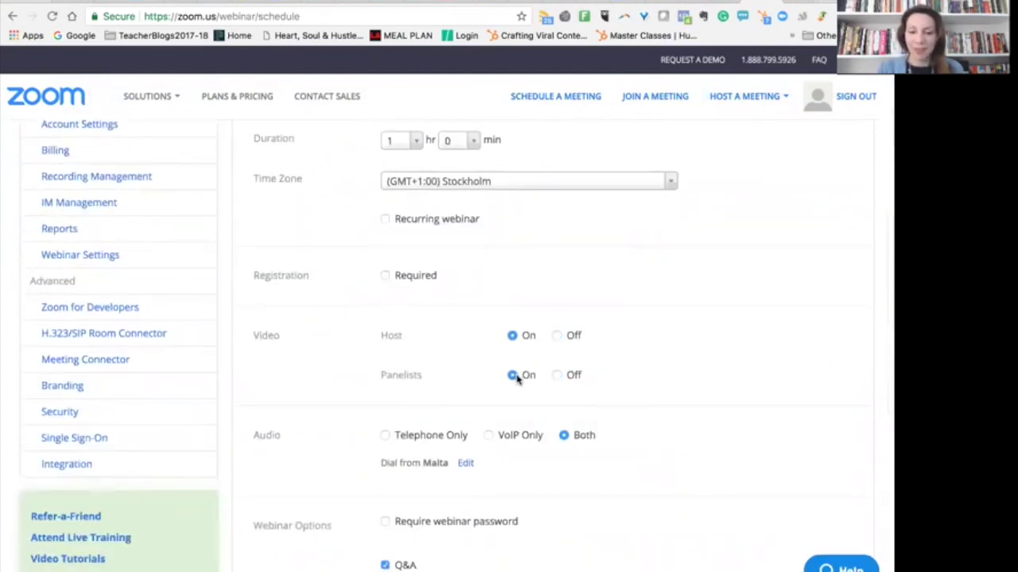
pyautogui.click(556, 375)
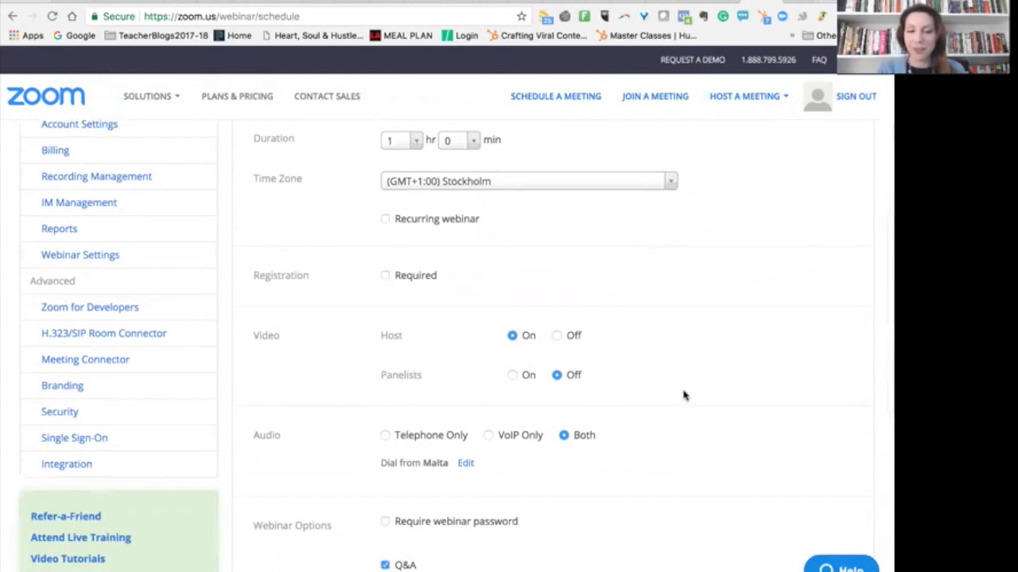
pyautogui.scroll(-2, 683, 392)
pyautogui.click(488, 273)
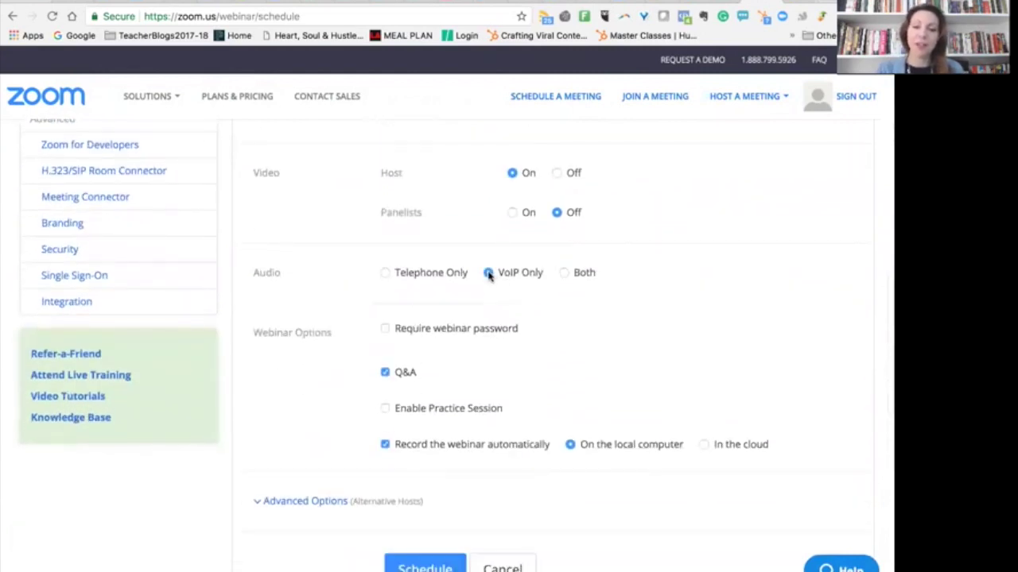
# Disable the Q&A option and schedule the webinar
pyautogui.scroll(-1, 643, 353)
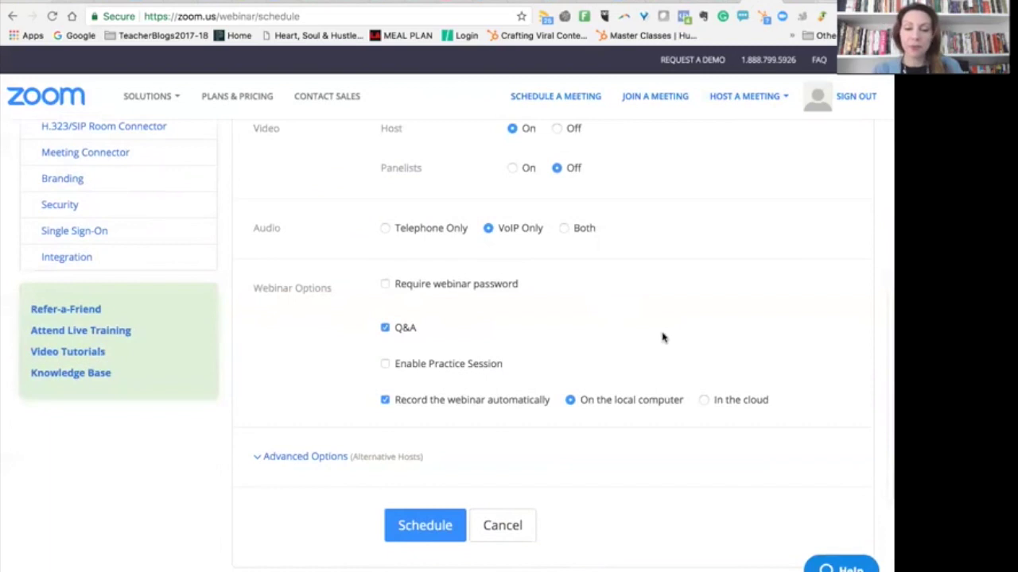
pyautogui.click(385, 329)
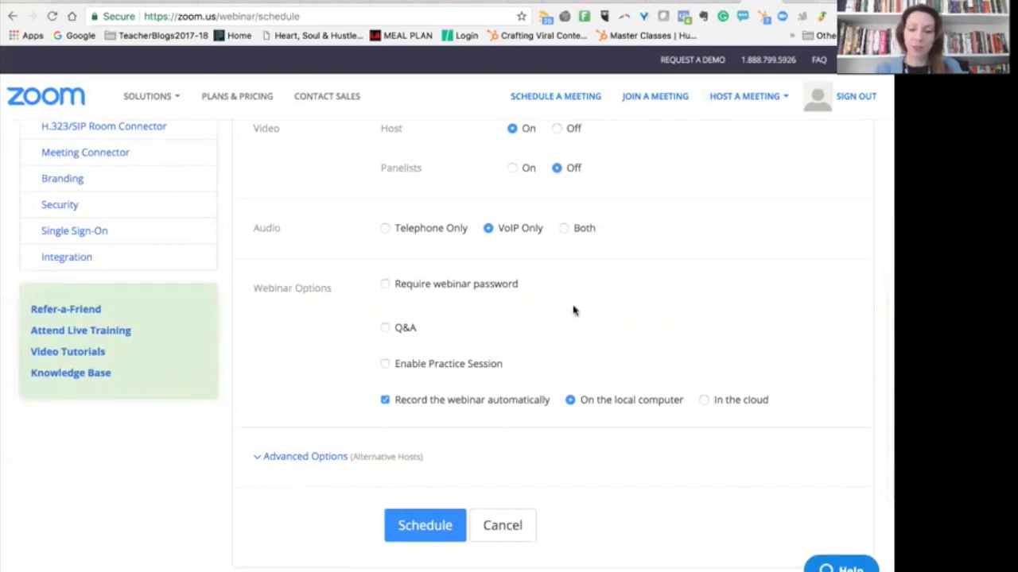
pyautogui.scroll(-2, 572, 311)
pyautogui.click(405, 421)
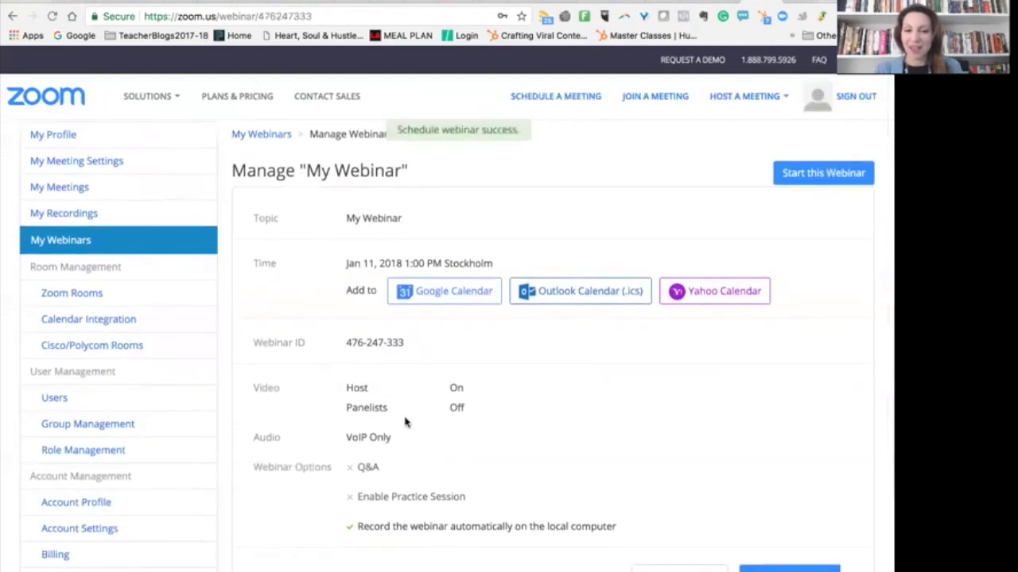
# Open the custom live stream configuration in the new webinar's Live Streaming settings
pyautogui.scroll(-5, 511, 413)
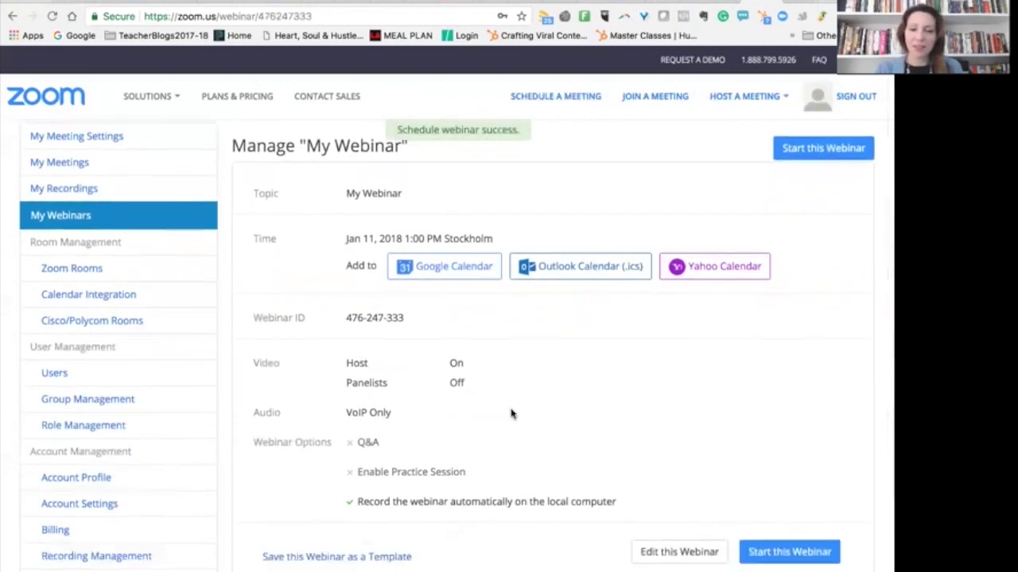
pyautogui.scroll(-1, 511, 414)
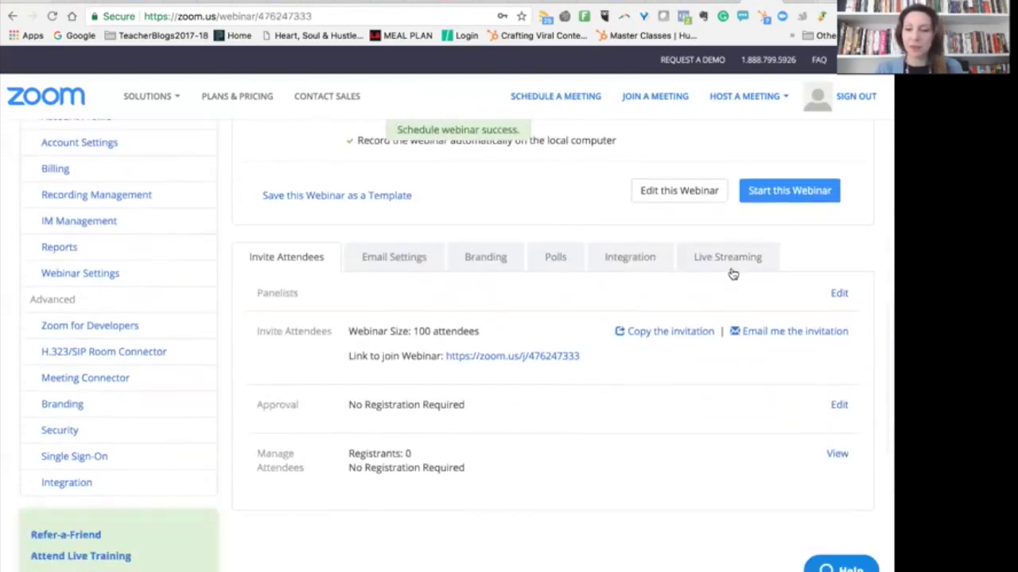
pyautogui.click(729, 261)
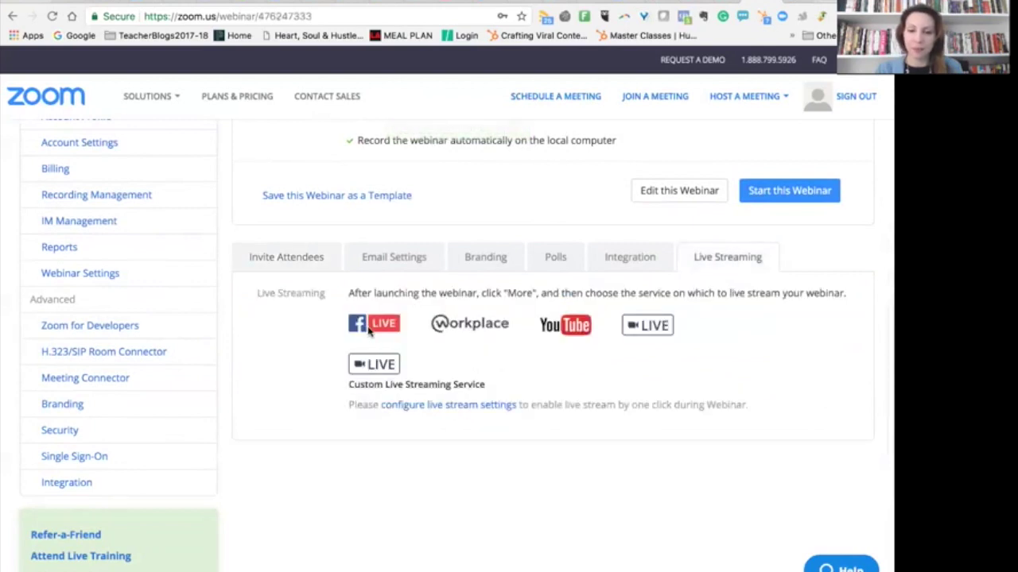
pyautogui.click(413, 407)
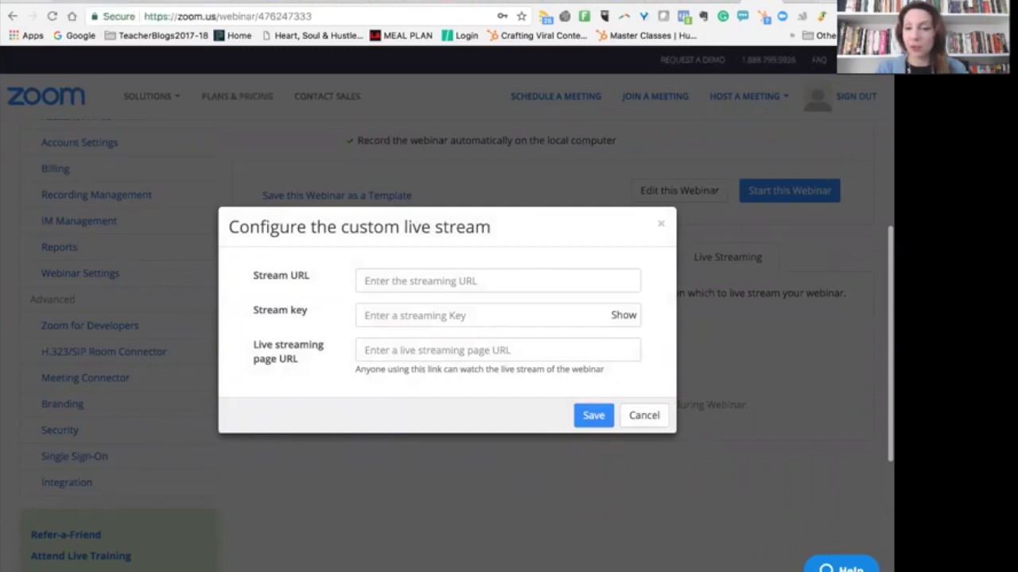
# Copy the server URL rtmp://live-api.facebook.com:80/rtmp/ from the Facebook live setup into Zoom's Stream URL field
pyautogui.moveTo(59, 6)
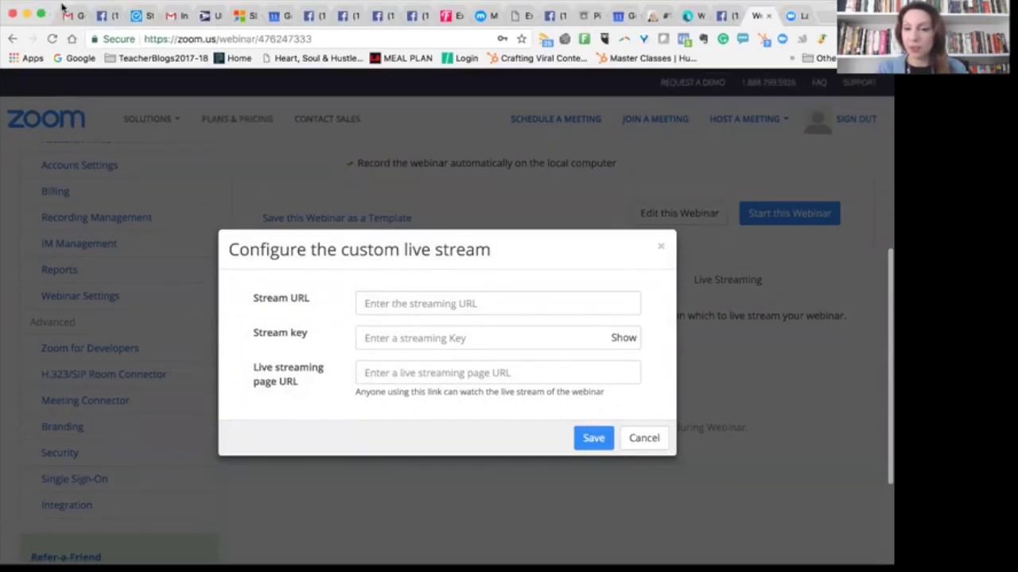
pyautogui.click(723, 19)
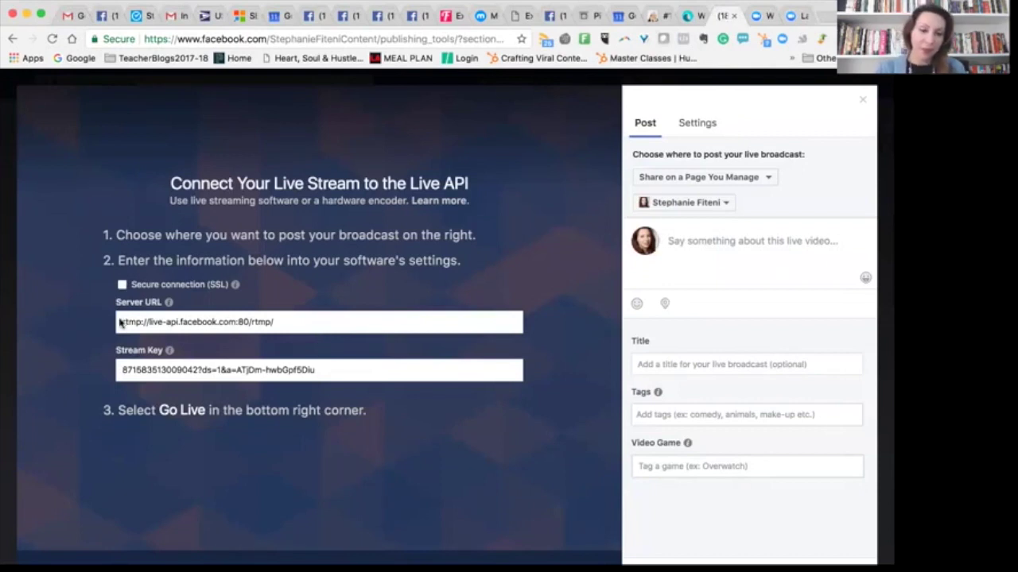
pyautogui.tripleClick(302, 321)
pyautogui.click(121, 321)
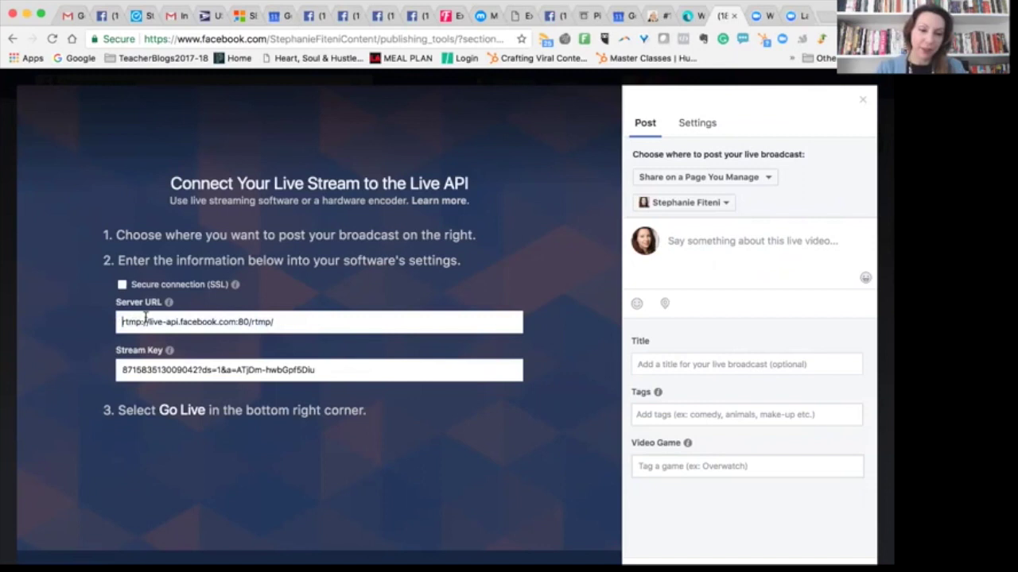
pyautogui.tripleClick(300, 320)
pyautogui.press('super+c')
pyautogui.click(756, 17)
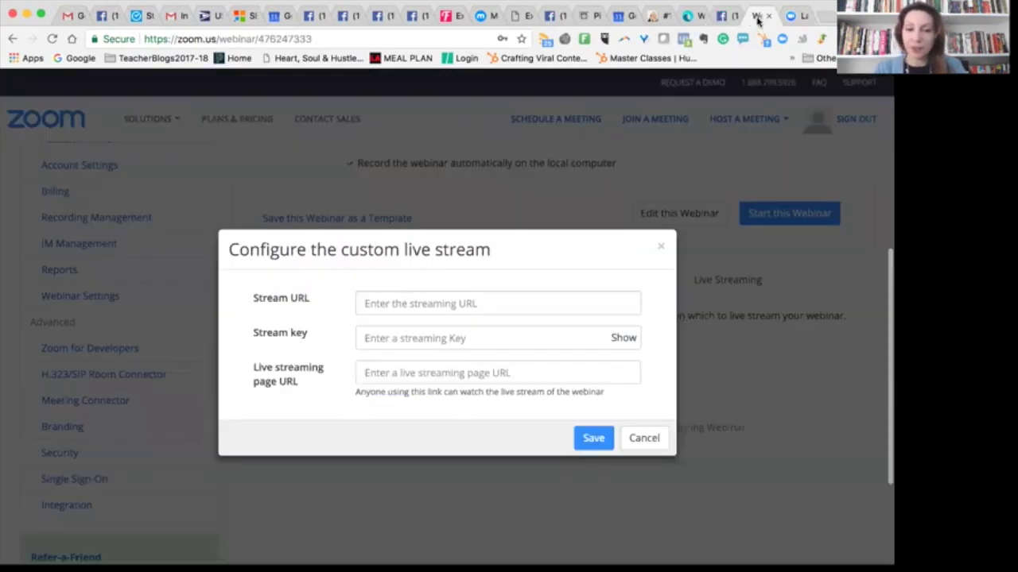
pyautogui.click(387, 307)
pyautogui.press('super+v')
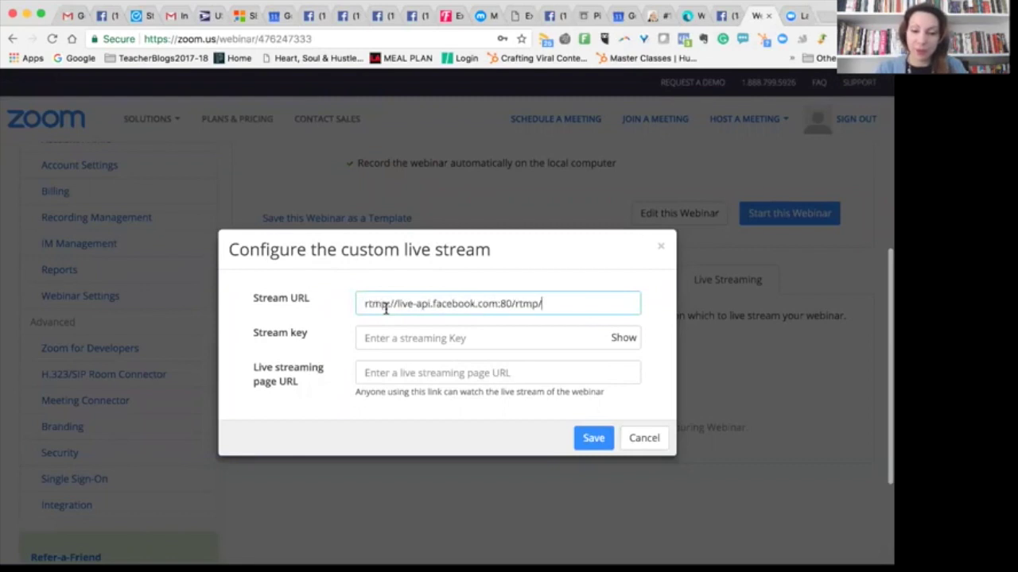
# Copy the stream key from the Facebook live setup into Zoom's Stream key field
pyautogui.click(787, 22)
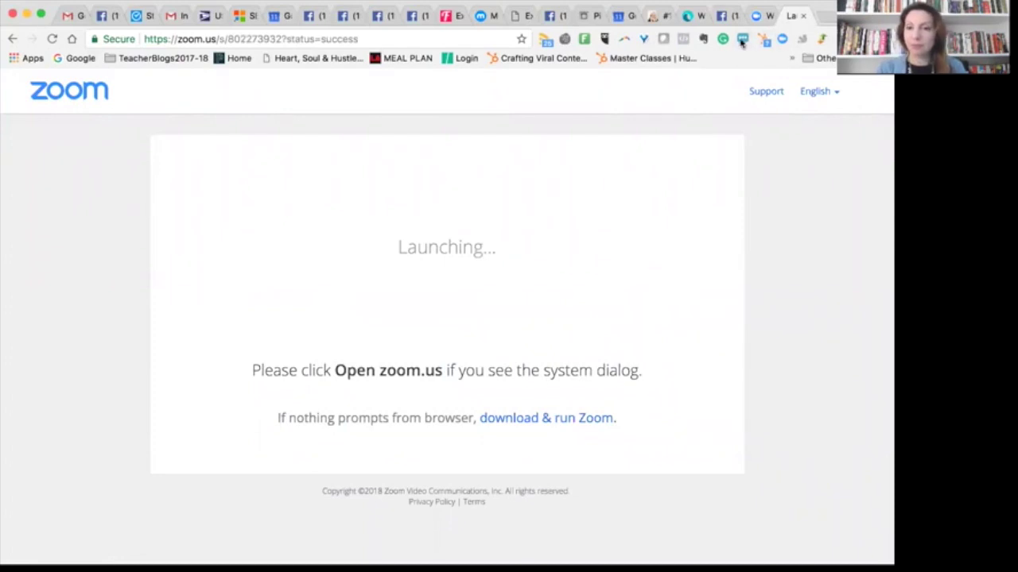
pyautogui.click(757, 18)
pyautogui.click(722, 23)
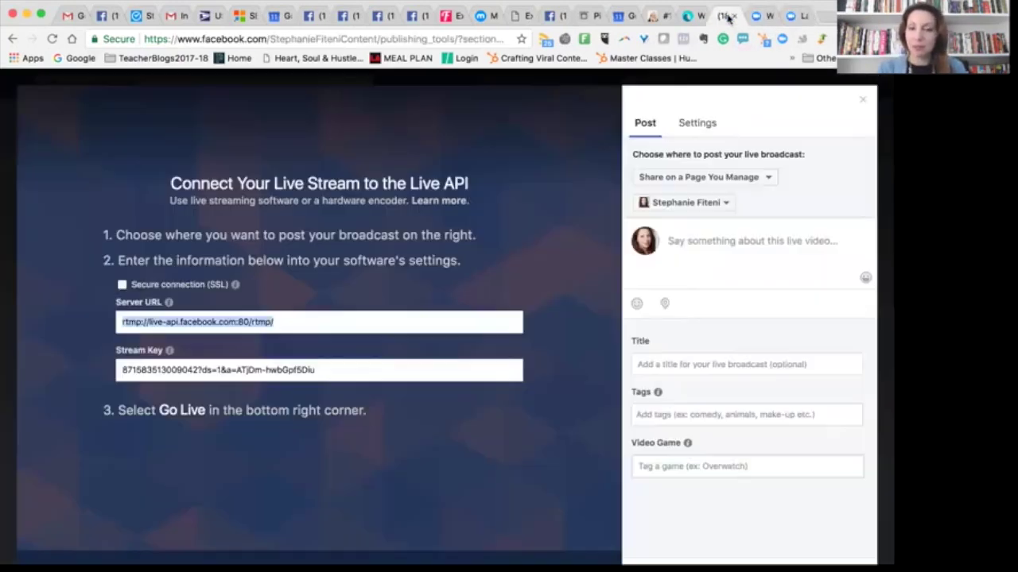
pyautogui.click(340, 371)
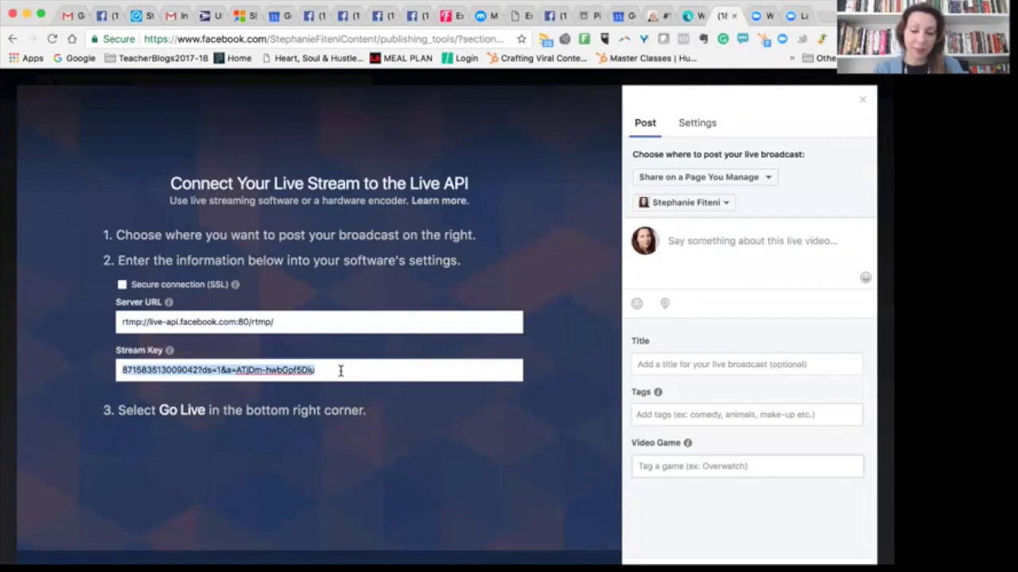
pyautogui.click(755, 18)
pyautogui.click(467, 341)
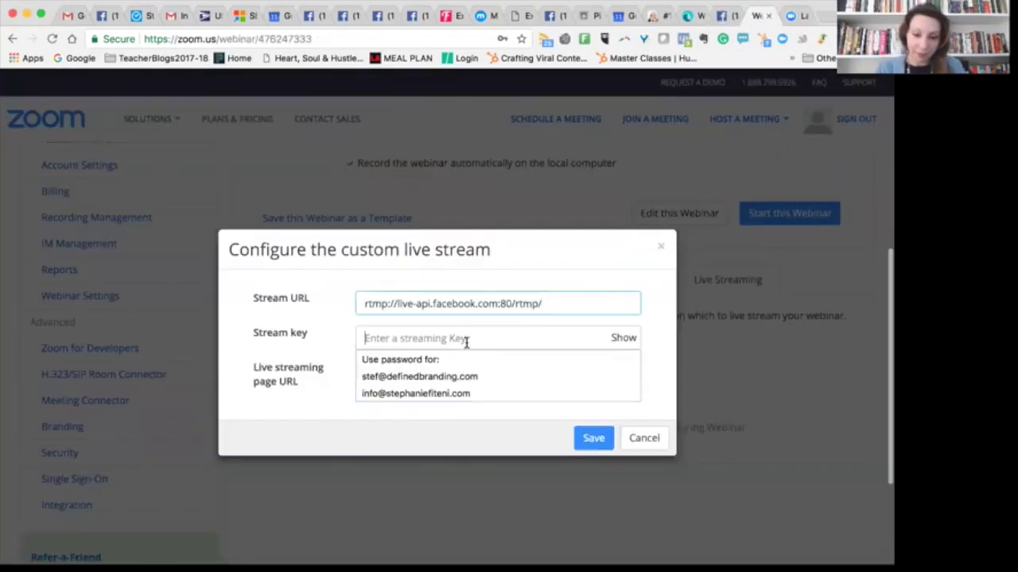
pyautogui.press('super+v')
# Open the Facebook page's home in a new browser tab and copy its web address
pyautogui.click(433, 372)
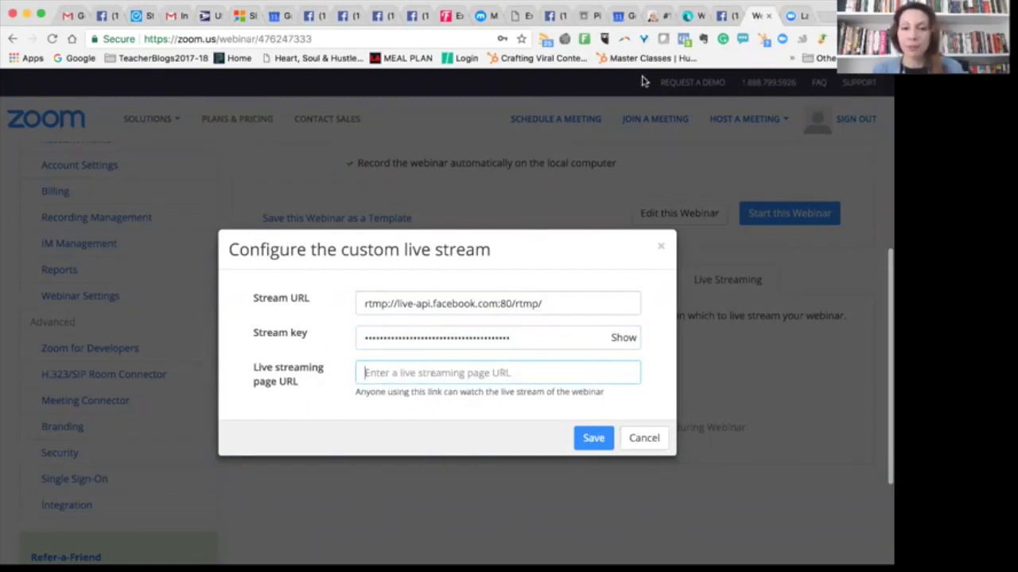
pyautogui.click(725, 18)
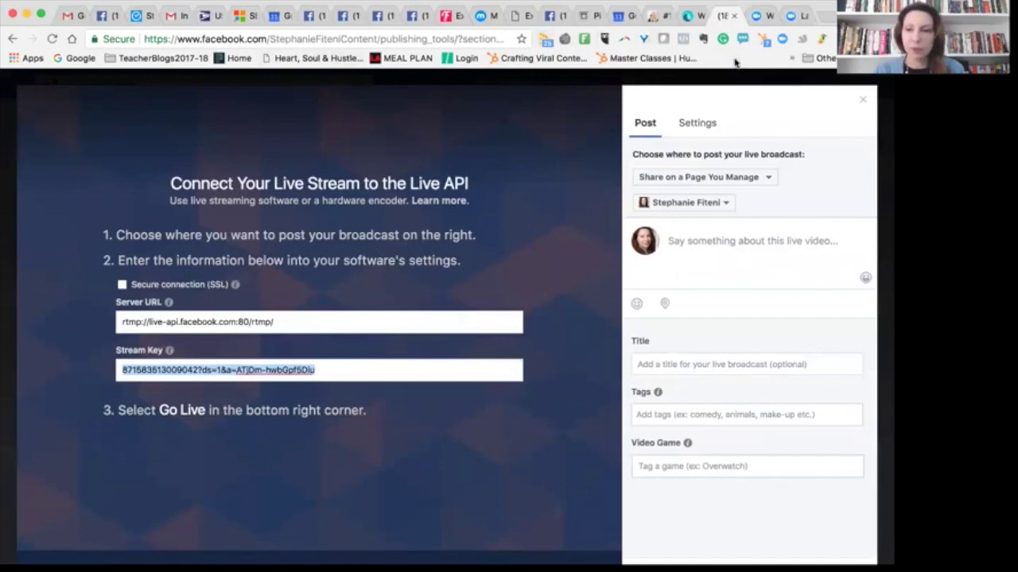
pyautogui.click(831, 17)
pyautogui.write('facebook.com')
pyautogui.press('Down')
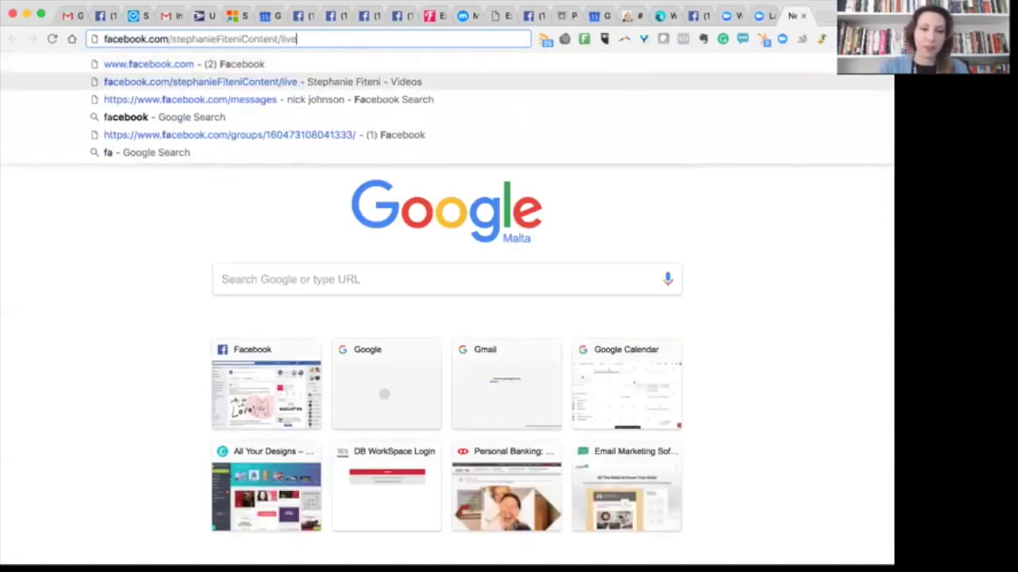
pyautogui.press('BackSpace')
pyautogui.press('BackSpace')
pyautogui.press('BackSpace')
pyautogui.press('BackSpace')
pyautogui.press('BackSpace')
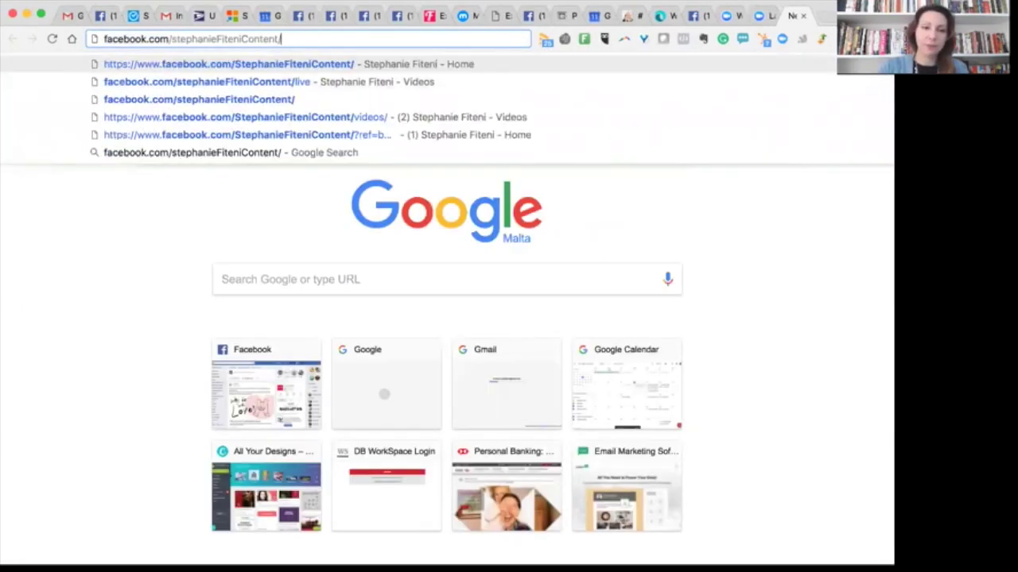
pyautogui.press('Return')
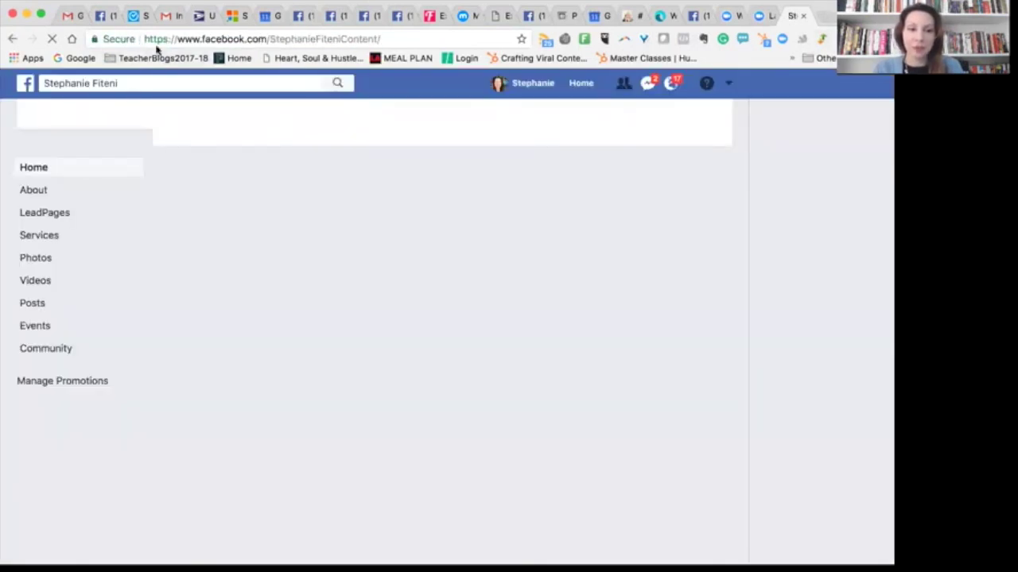
pyautogui.click(315, 39)
pyautogui.press('super+c')
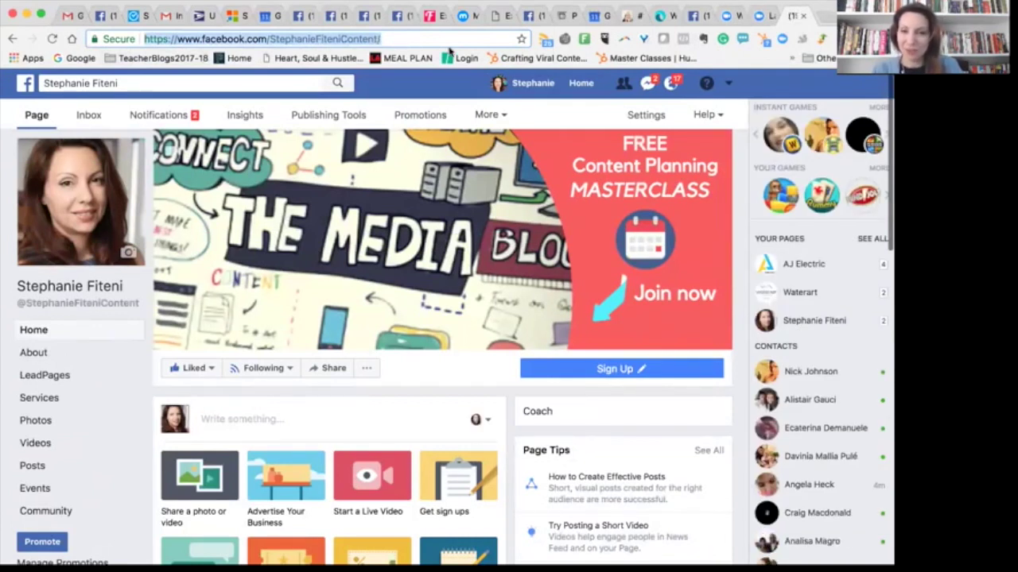
# Fill Zoom's Live streaming page URL with the copied page address ending in "live" and save the custom live stream configuration
pyautogui.click(704, 20)
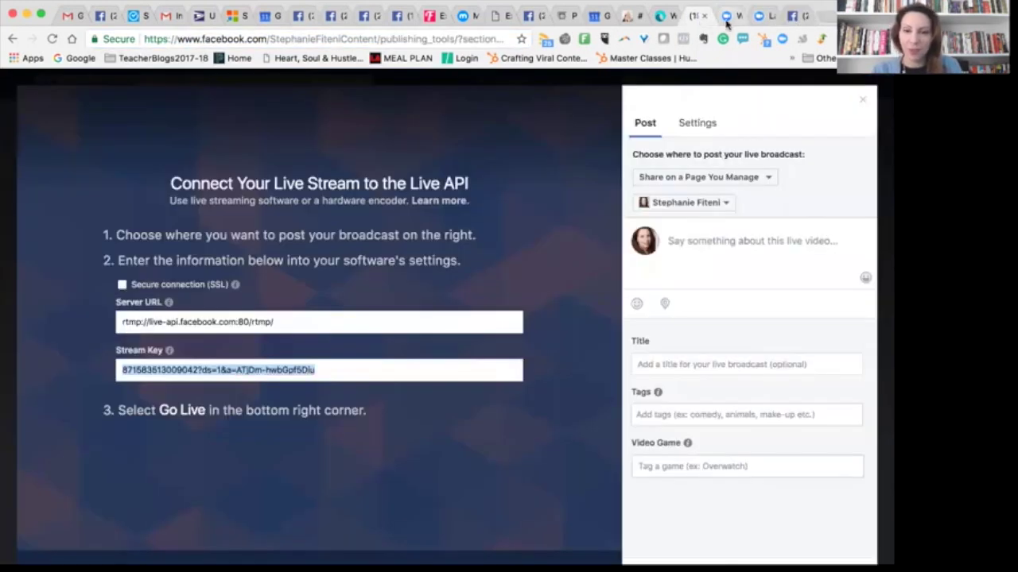
pyautogui.click(726, 18)
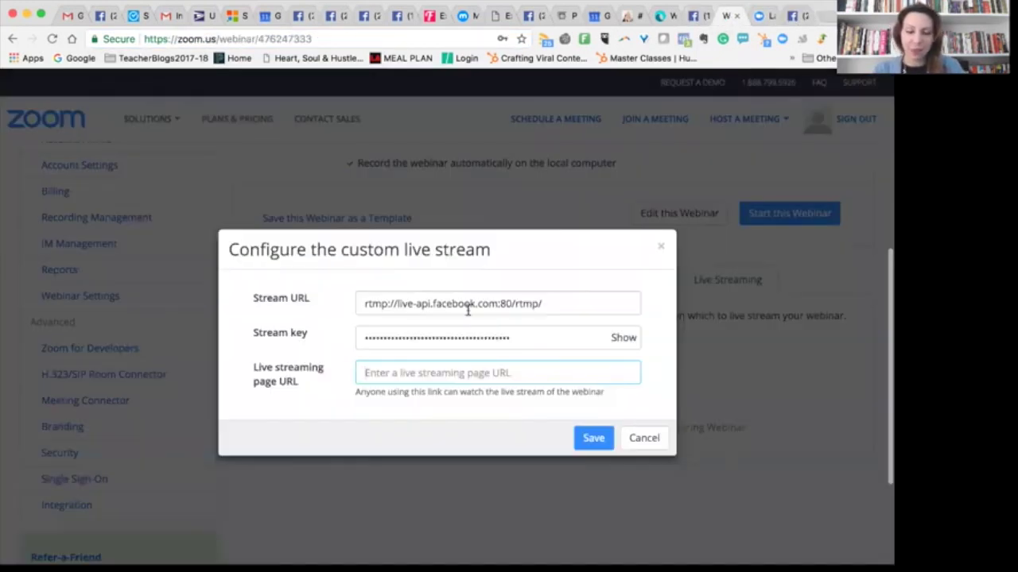
pyautogui.press('super+v')
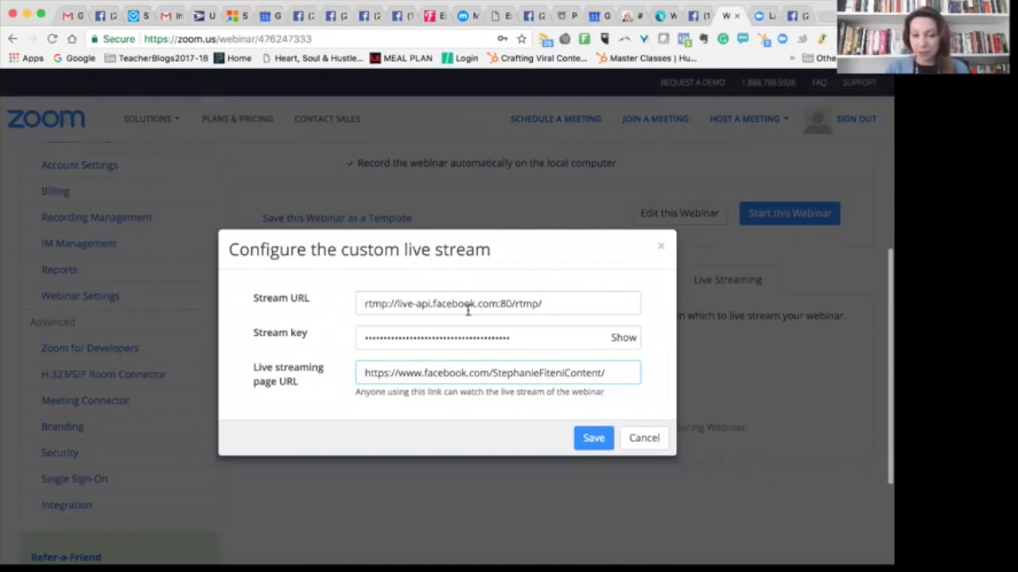
pyautogui.write('live')
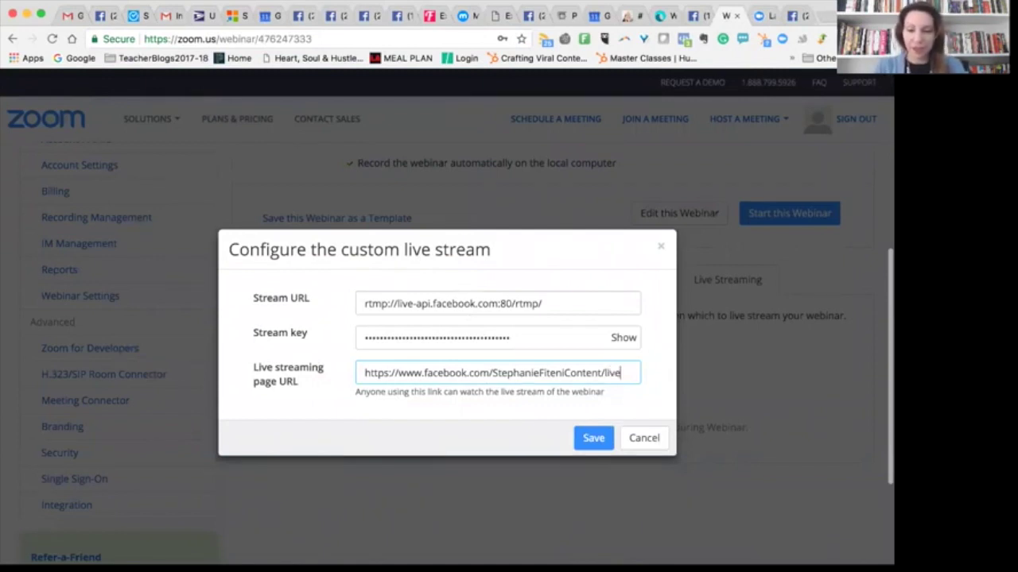
pyautogui.click(589, 445)
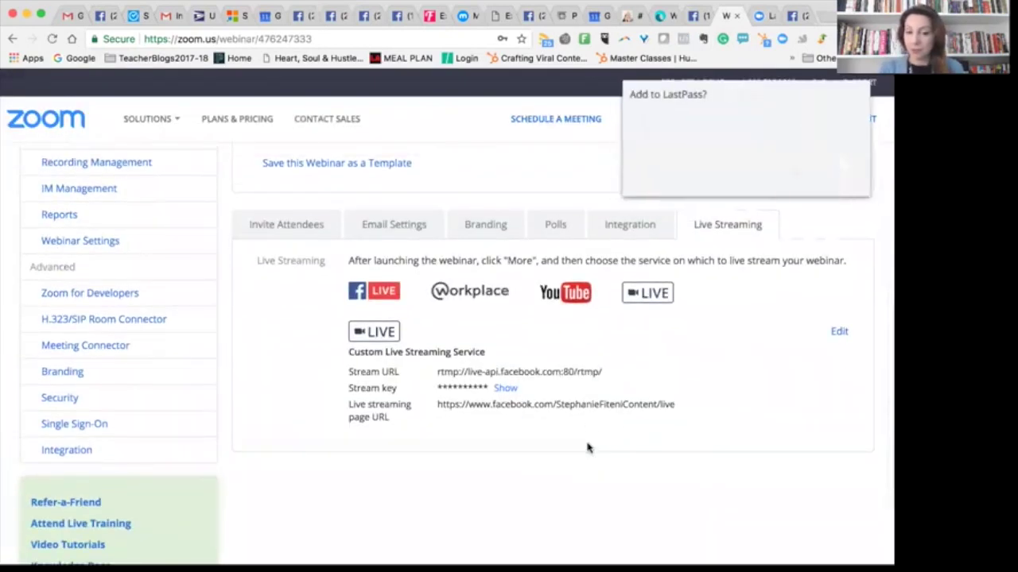
pyautogui.click(774, 178)
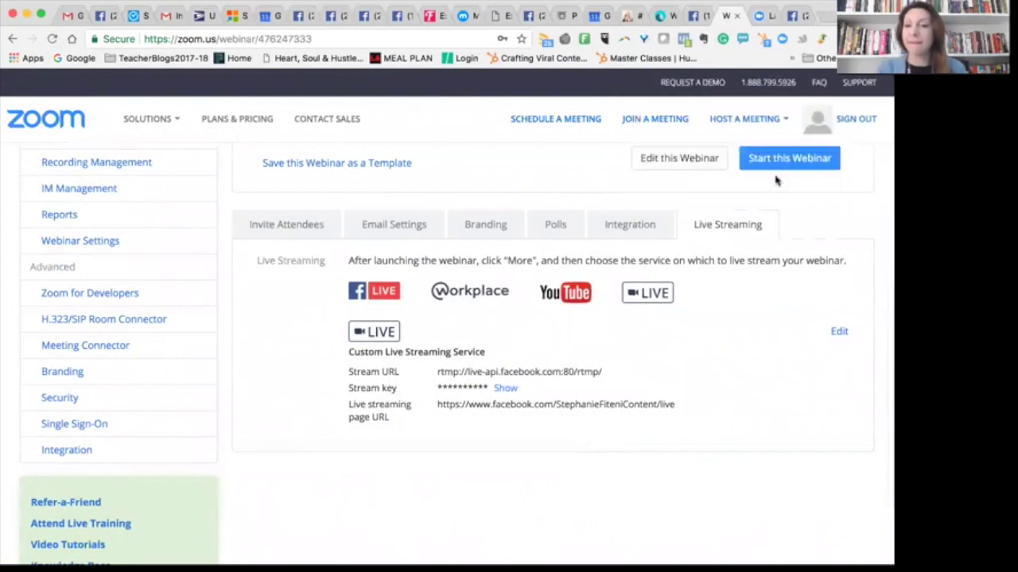
# Describe the Facebook live broadcast as "Going Live This Afternoon" and title it "FB Live"
pyautogui.click(692, 16)
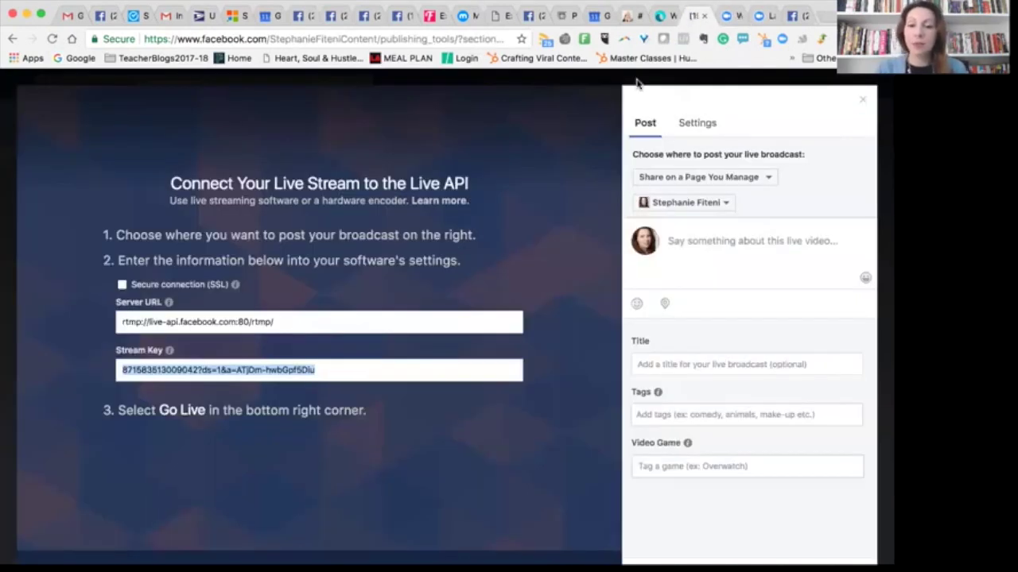
pyautogui.click(715, 257)
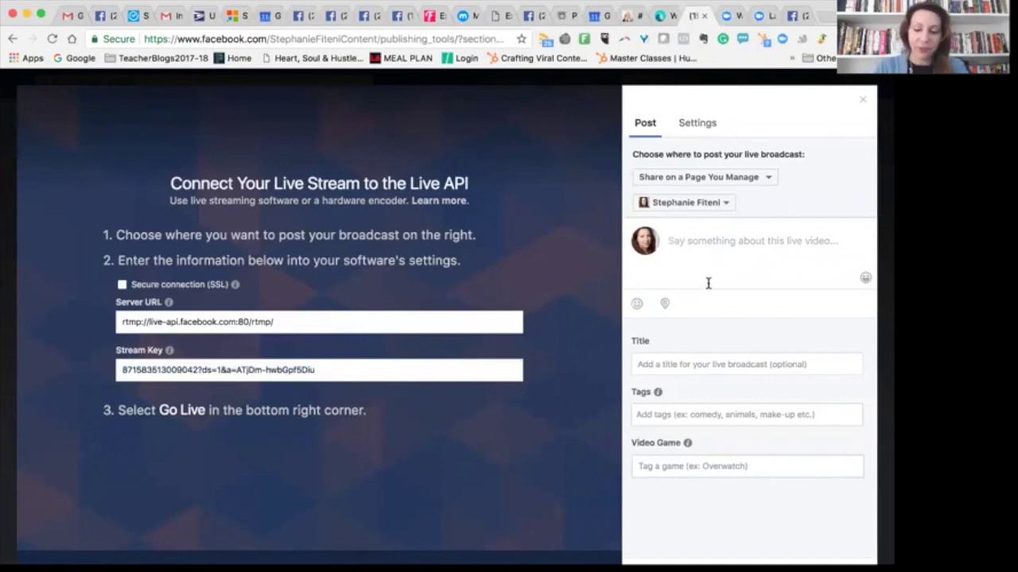
pyautogui.write('Going Live This Afterno')
pyautogui.press('BackSpace')
pyautogui.press('BackSpace')
pyautogui.write('noon')
pyautogui.click(716, 362)
pyautogui.write('FB Live')
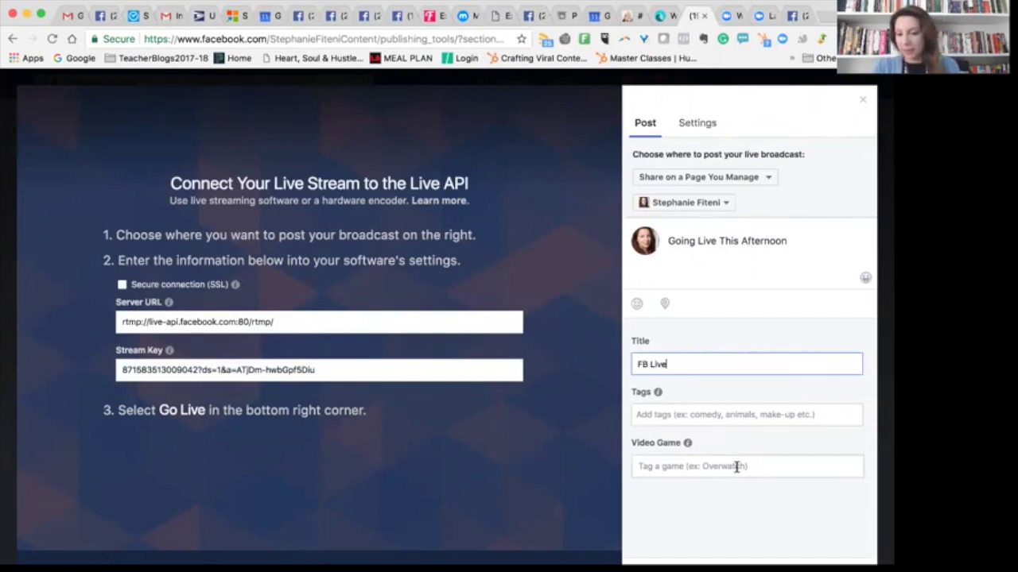
pyautogui.click(735, 466)
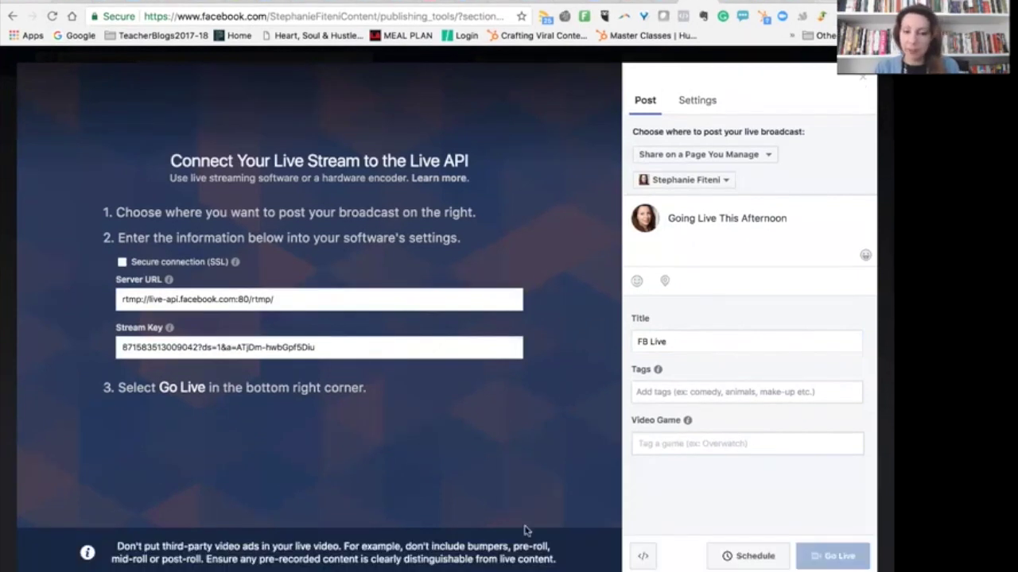
# Open the scheduling settings for the Facebook live broadcast and set the start hour to 1
pyautogui.click(754, 557)
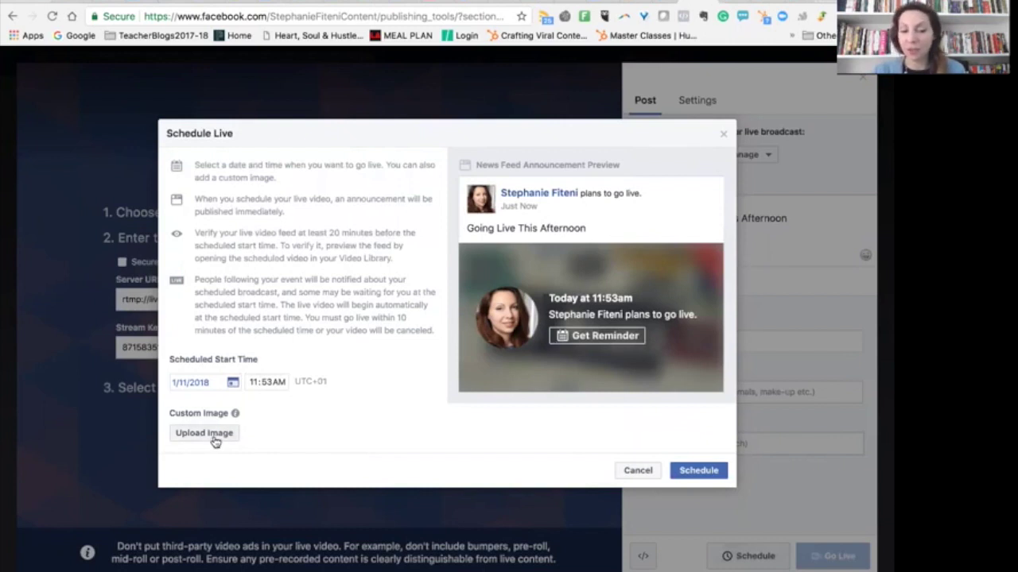
pyautogui.click(232, 382)
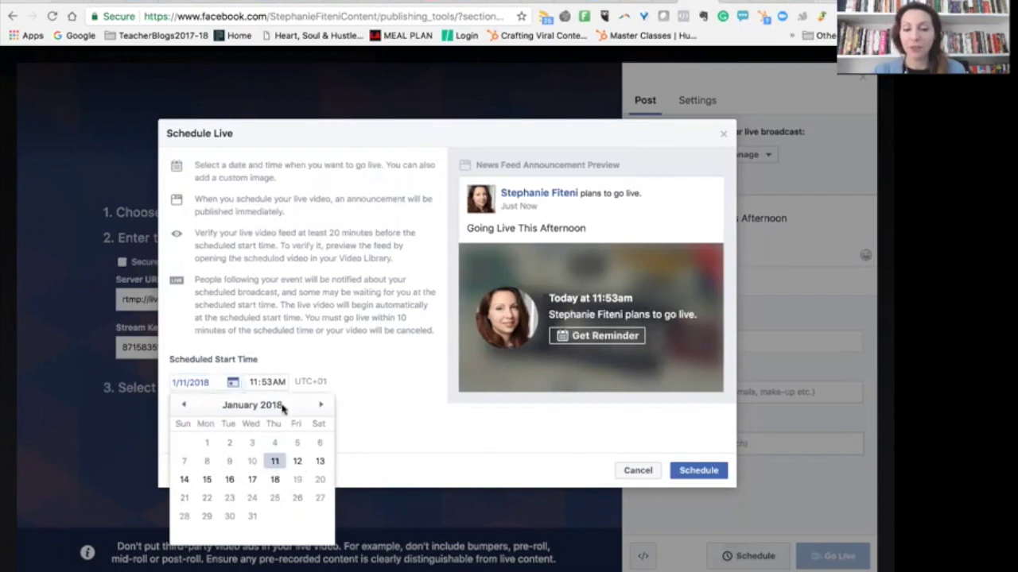
pyautogui.click(278, 386)
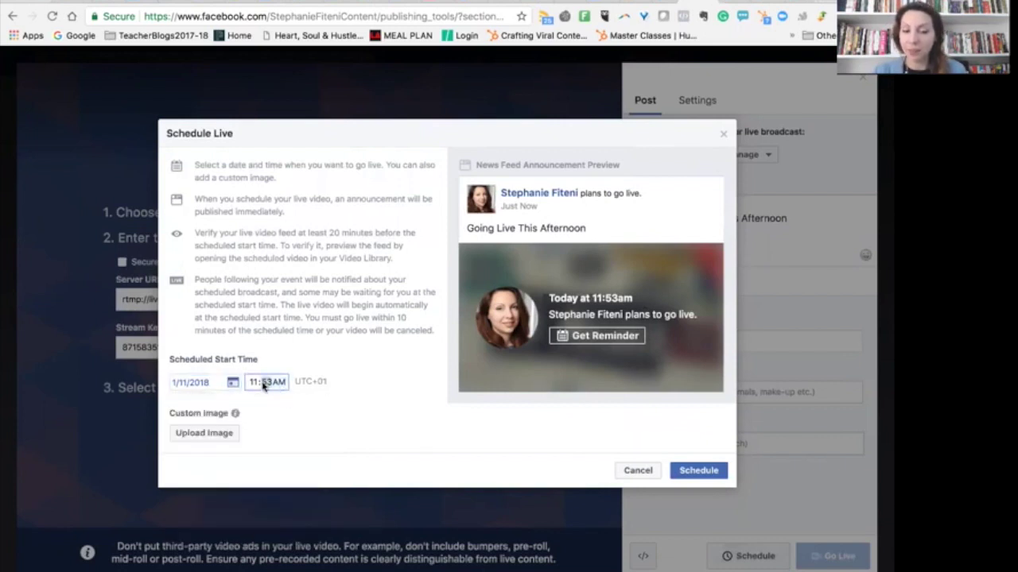
pyautogui.click(250, 383)
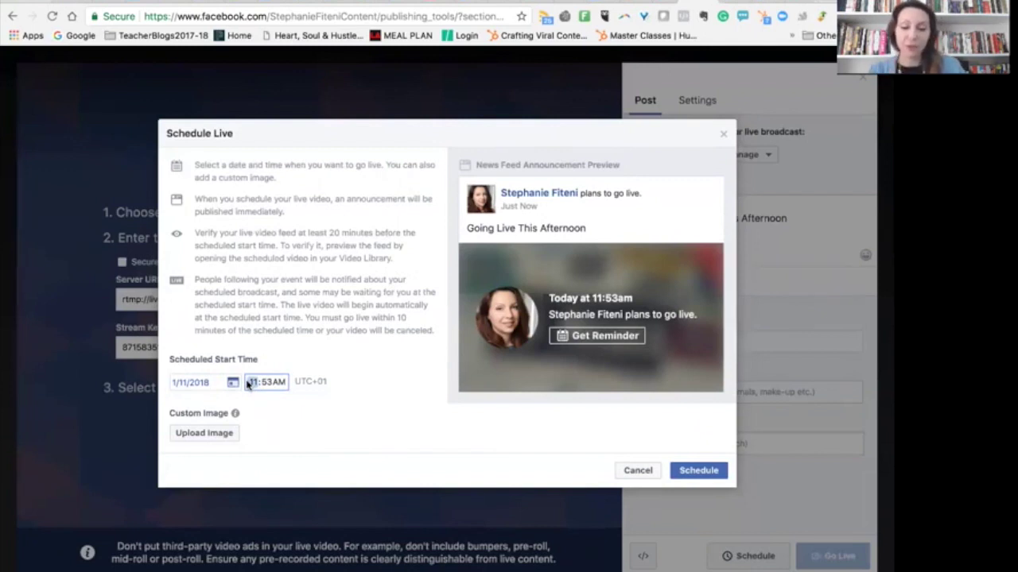
pyautogui.write('1')
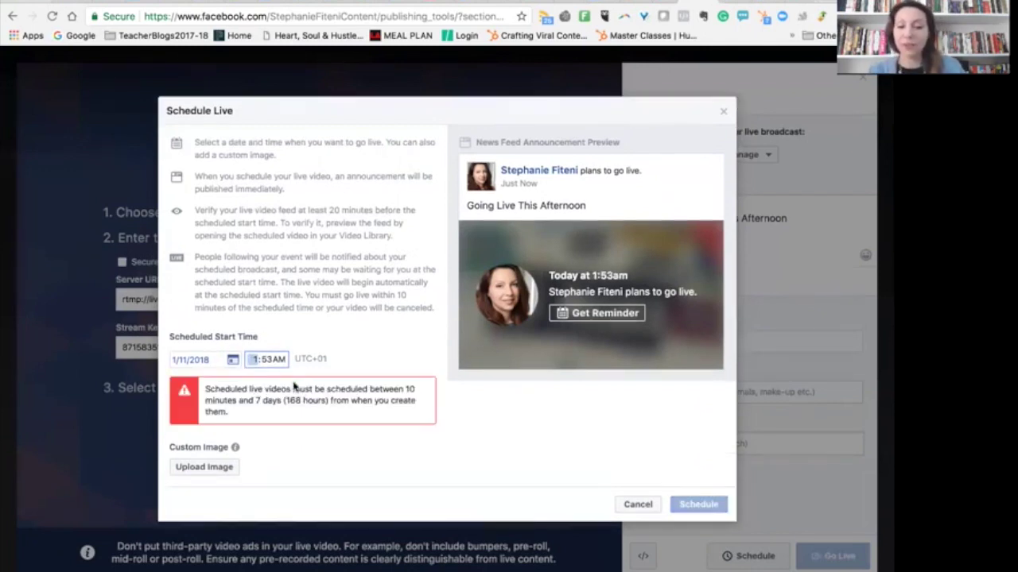
pyautogui.click(360, 359)
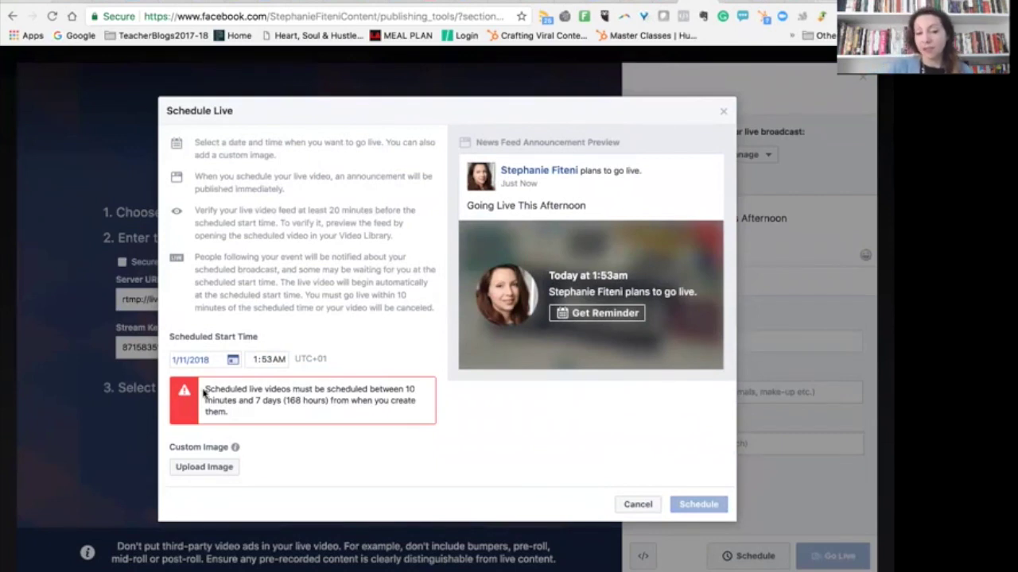
pyautogui.moveTo(205, 390); pyautogui.dragTo(231, 419)
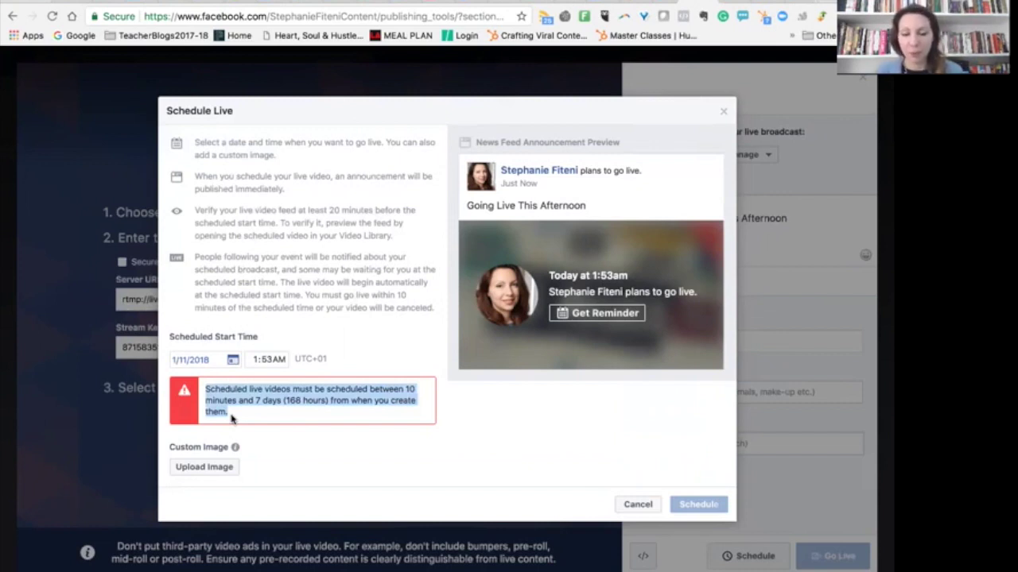
pyautogui.click(338, 408)
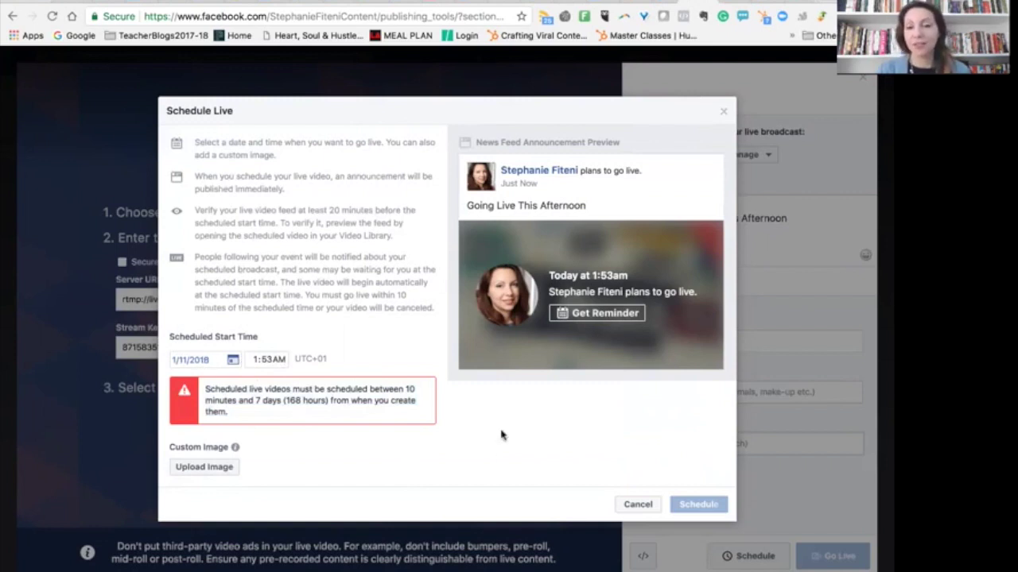
# Switch the scheduled start time to PM with minutes 00 and schedule the live broadcast
pyautogui.click(271, 361)
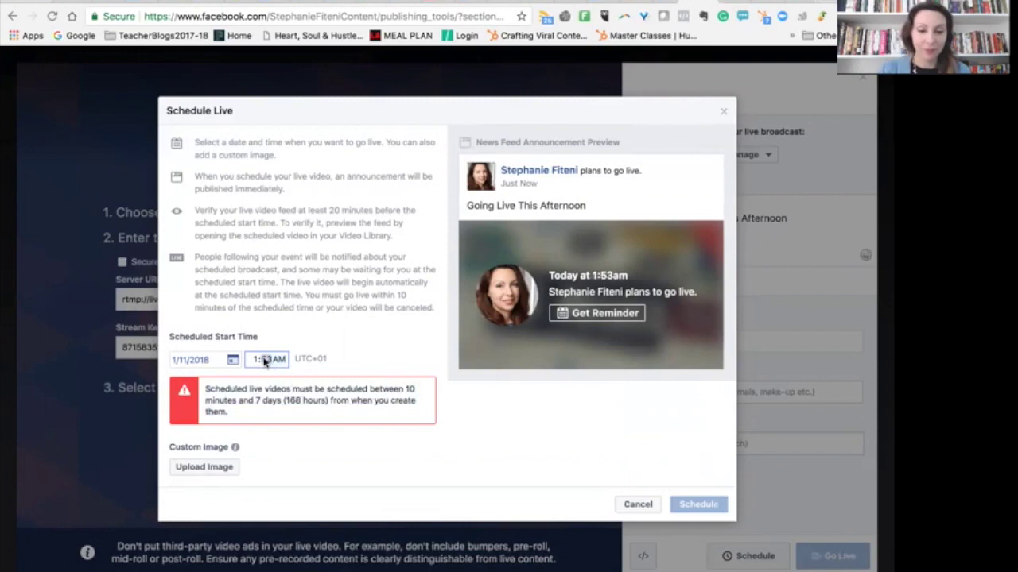
pyautogui.press('p')
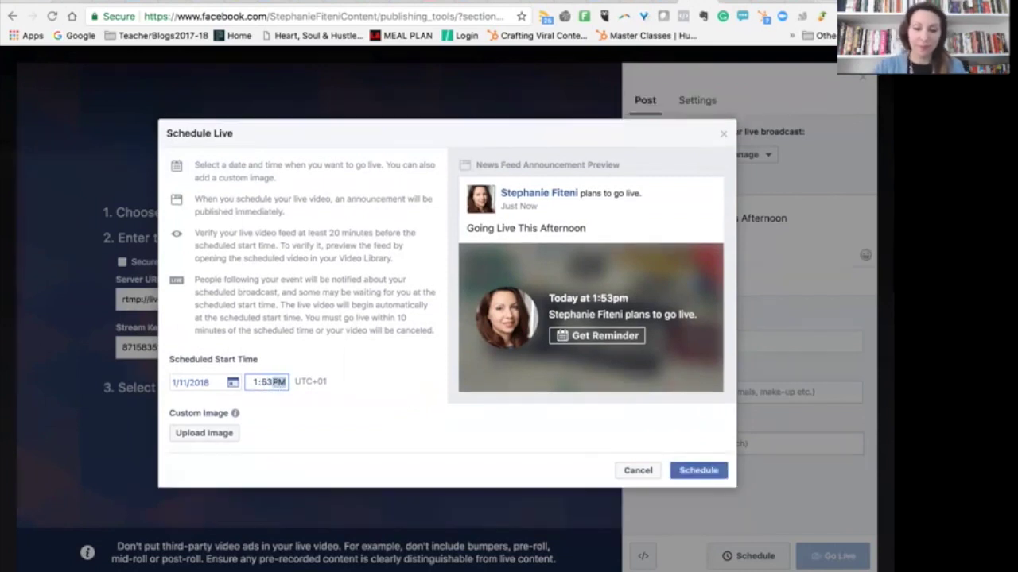
pyautogui.click(263, 385)
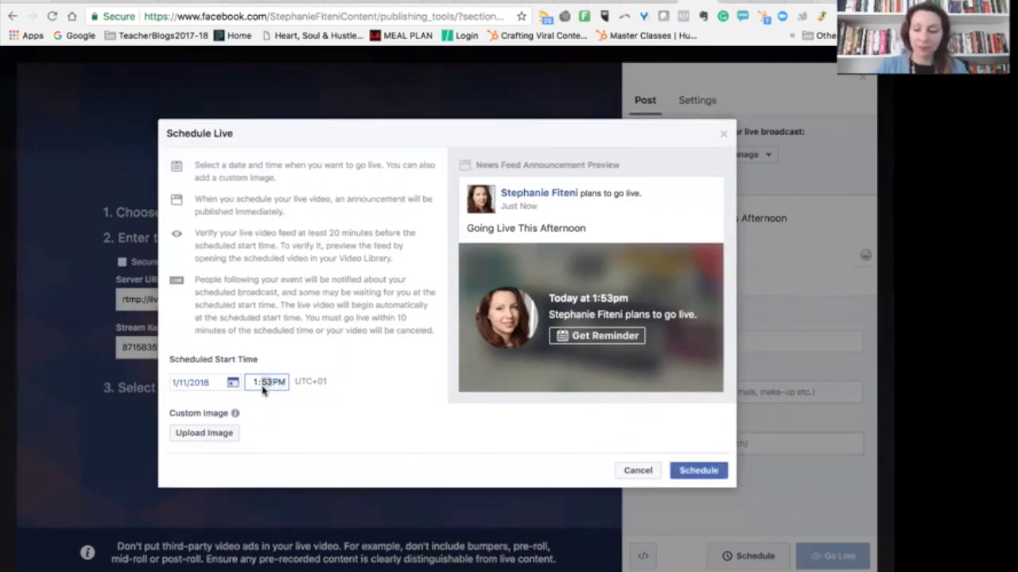
pyautogui.write('00')
pyautogui.click(358, 433)
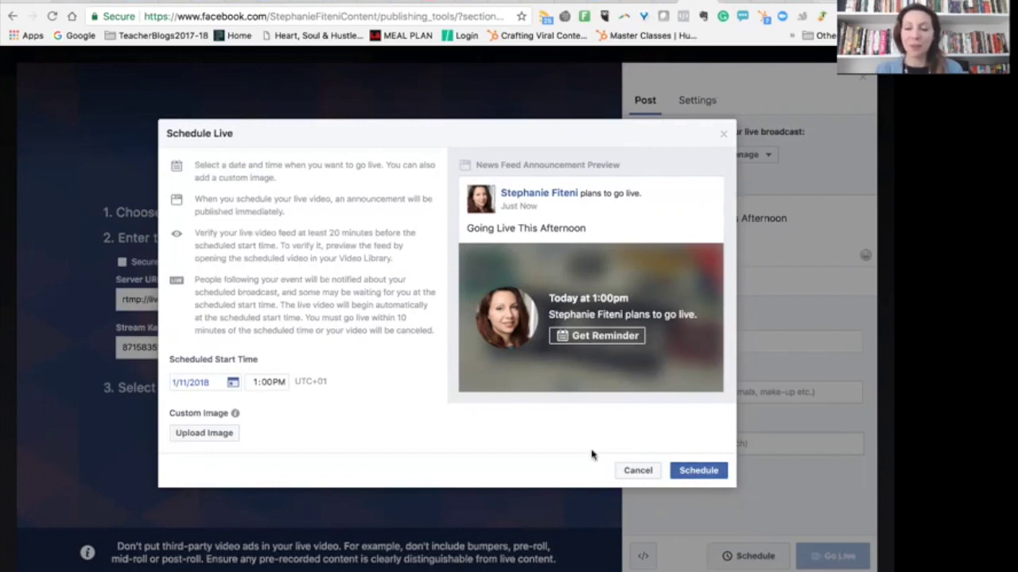
pyautogui.click(691, 472)
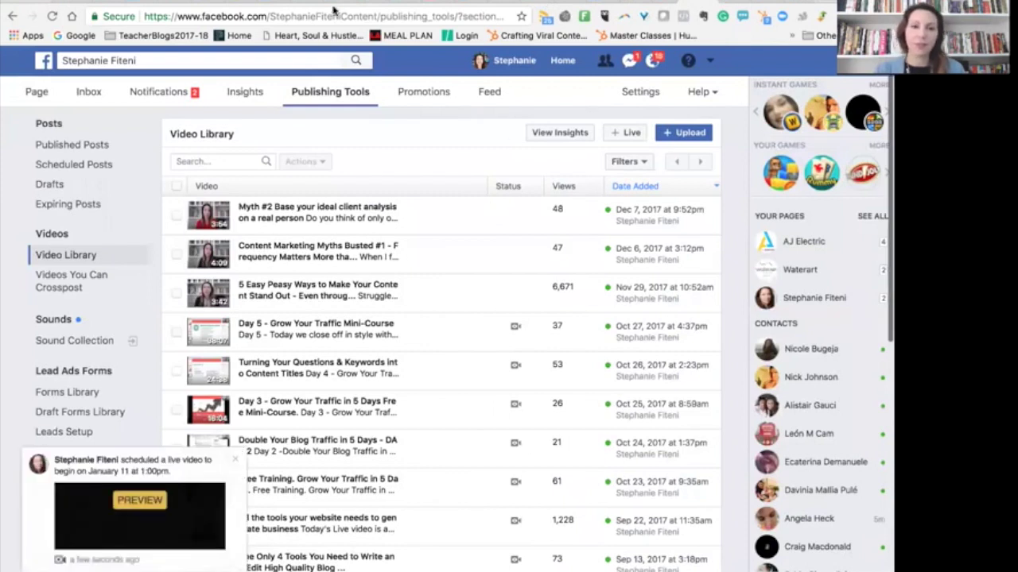
# Go to the Facebook page's live address by replacing everything after the page name in the URL with "live"
pyautogui.click(334, 14)
pyautogui.click(379, 17)
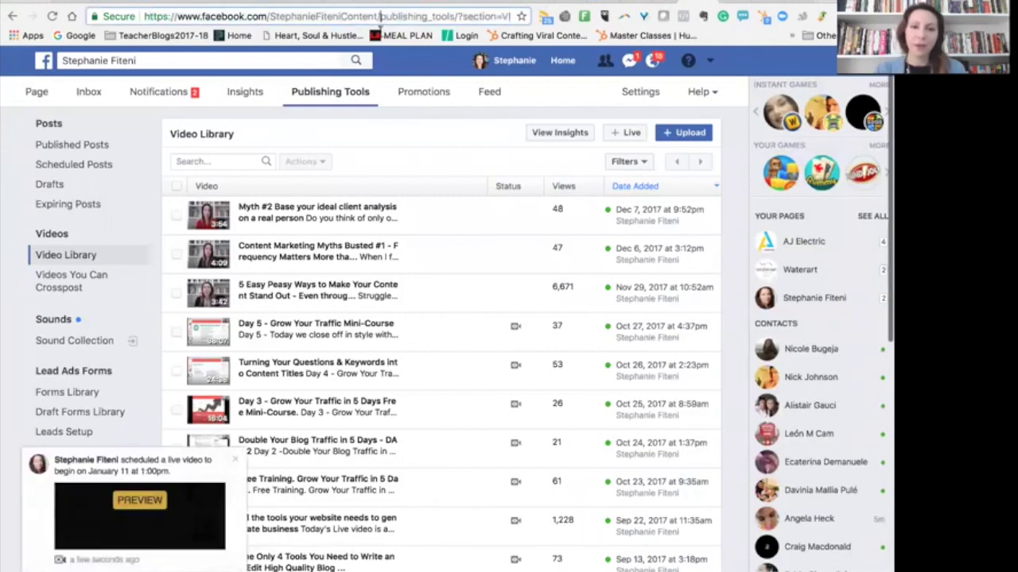
pyautogui.hotkey('shift', 'End')
pyautogui.press('Delete')
pyautogui.write('live')
pyautogui.press('Return')
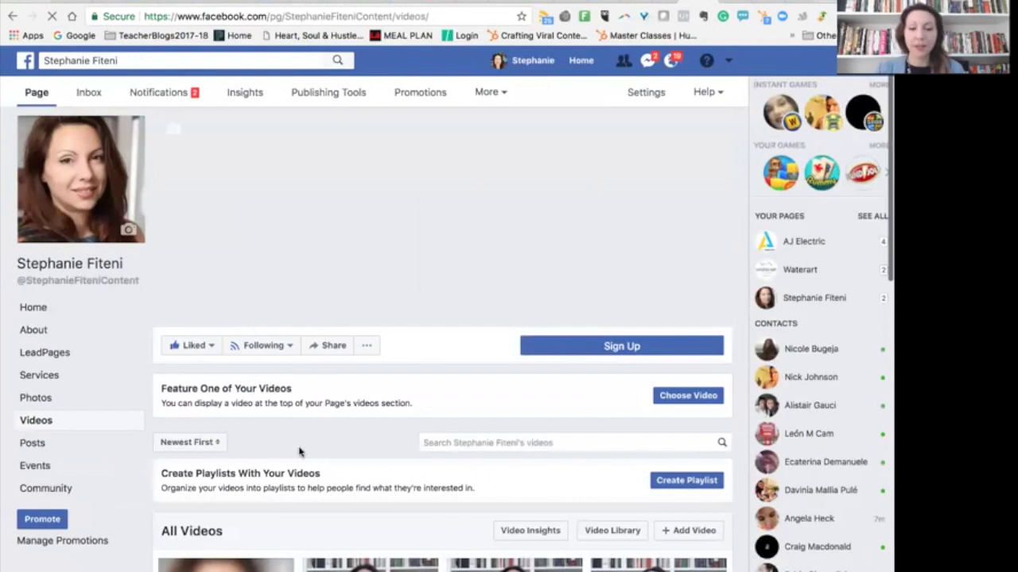
# Open the scheduled "FB Live" video's announcement post from the page's All Videos list
pyautogui.scroll(-3, 299, 452)
pyautogui.scroll(-1, 299, 451)
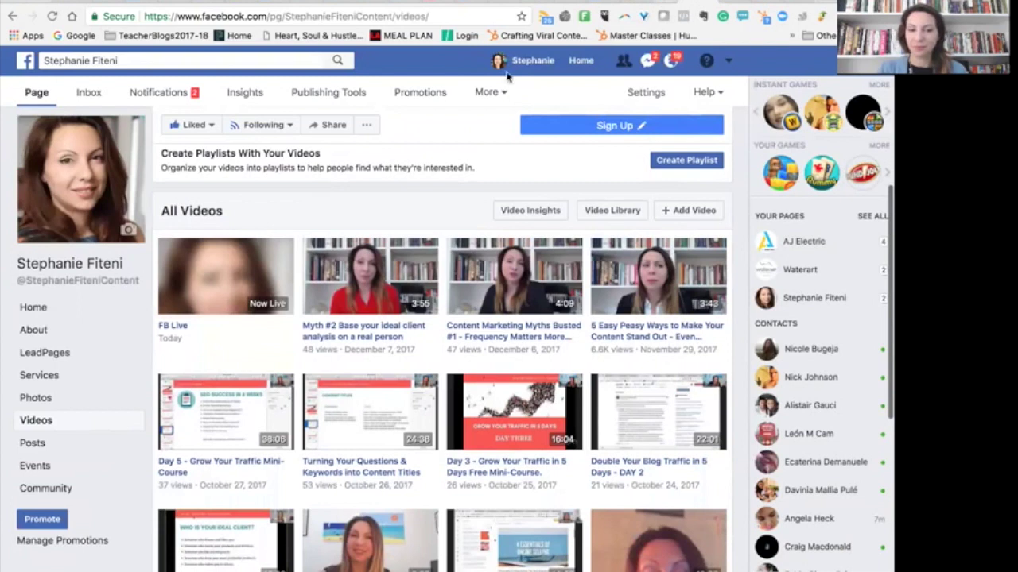
pyautogui.click(222, 277)
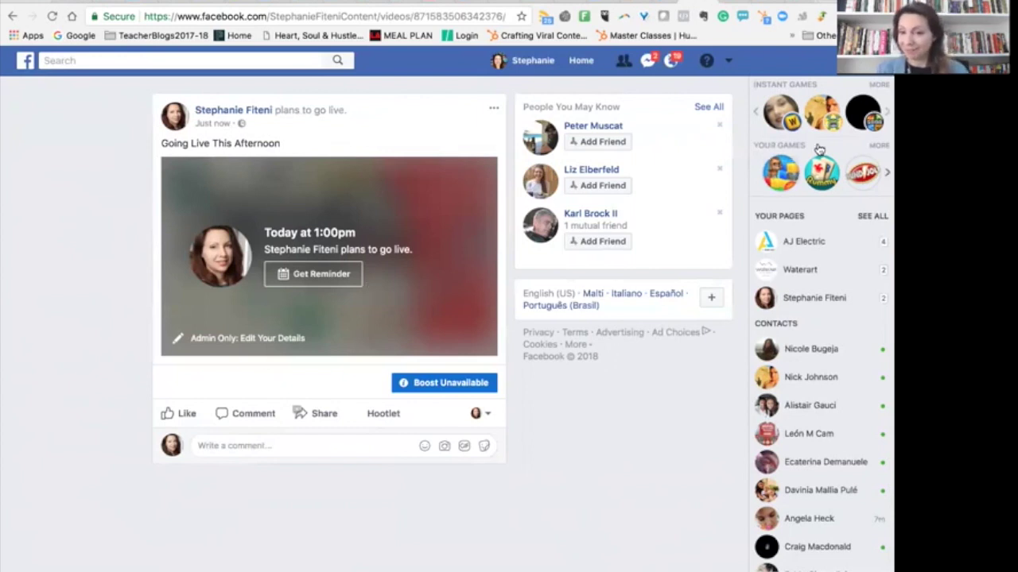
pyautogui.moveTo(819, 150)
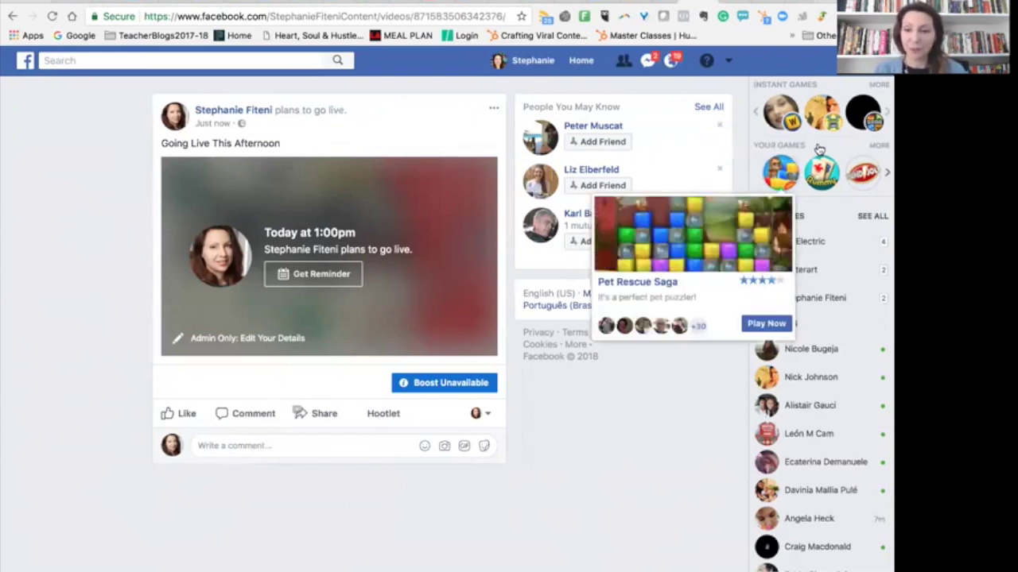